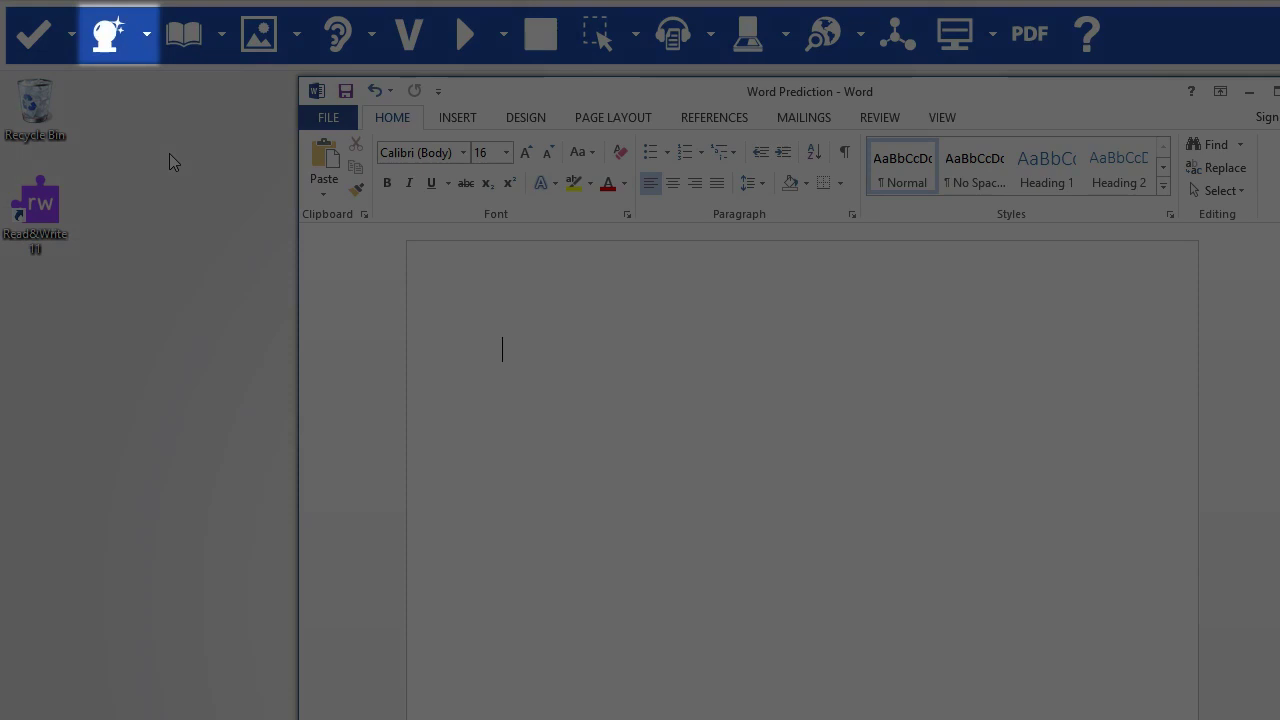
Step: Turn on word prediction so the empty prediction panel appears beside the blank document
{"action": "left_click", "coordinate": [106, 37]}
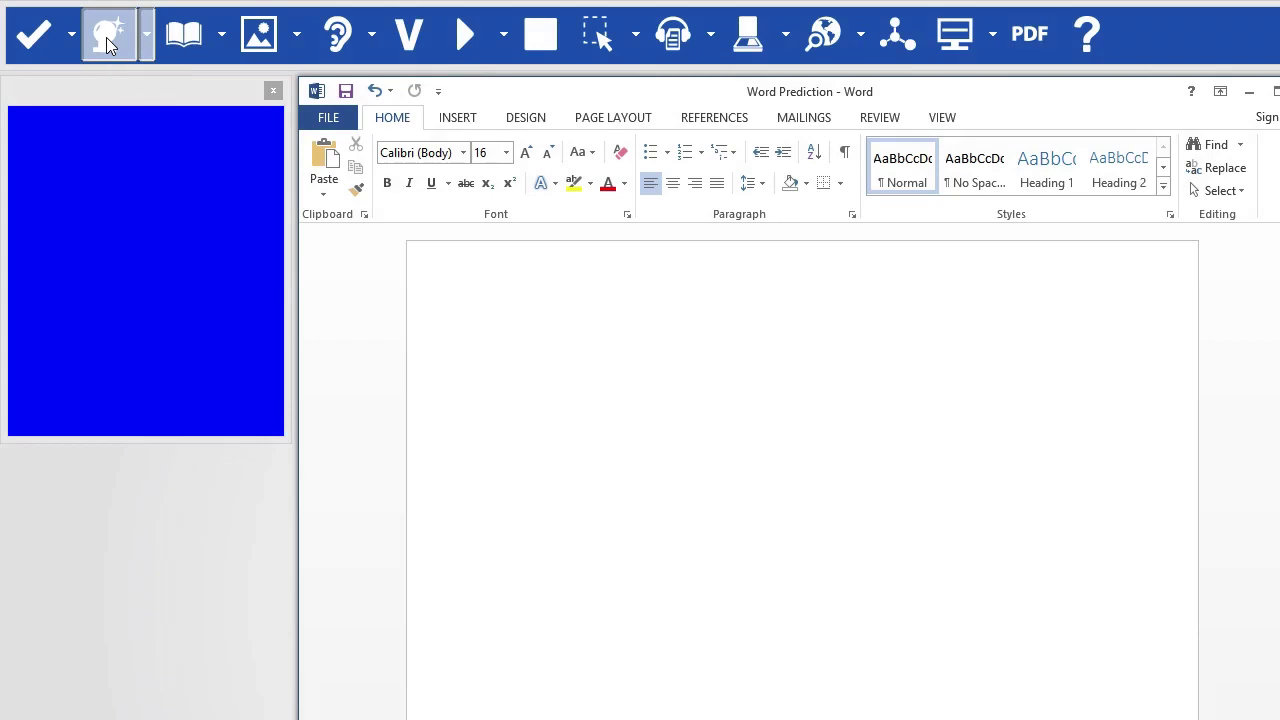
Step: Build 'This is an' from predictions: 'This' from the list, F1 for 'is', F2 for 'an'
{"action": "type", "text": "T"}
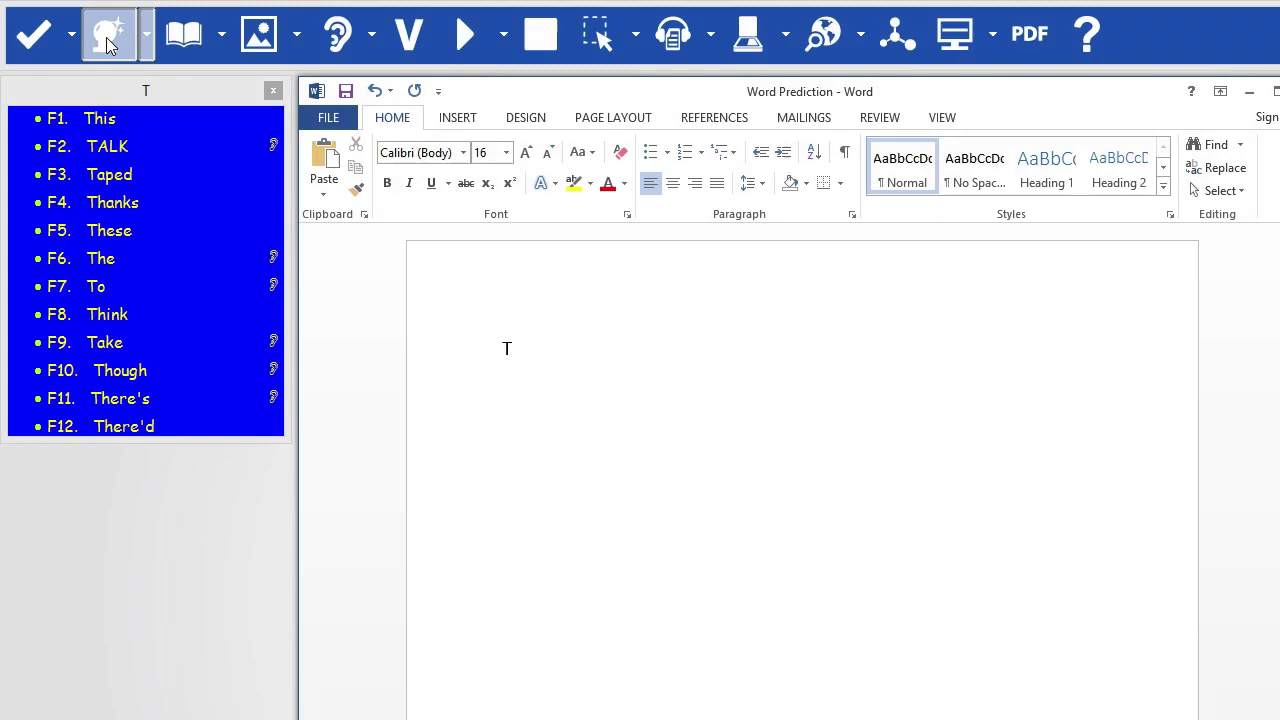
{"action": "left_click", "coordinate": [115, 118]}
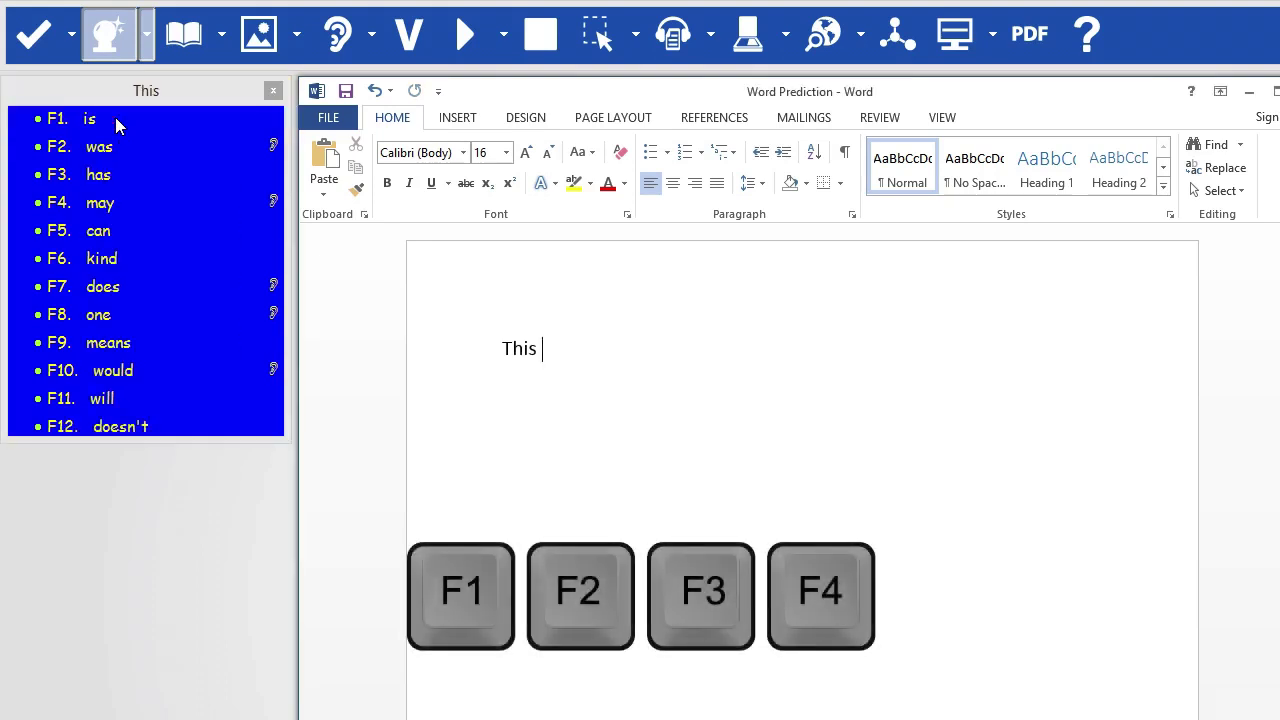
{"action": "key", "text": "F1"}
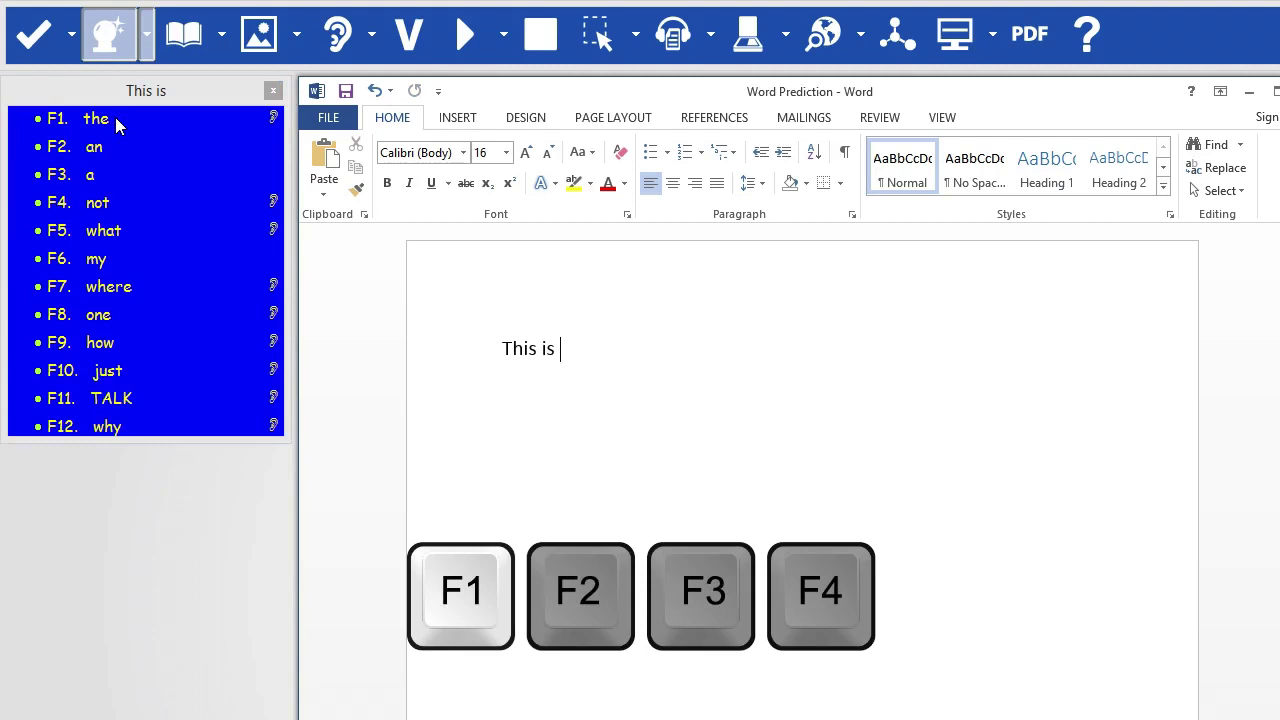
{"action": "key", "text": "F2"}
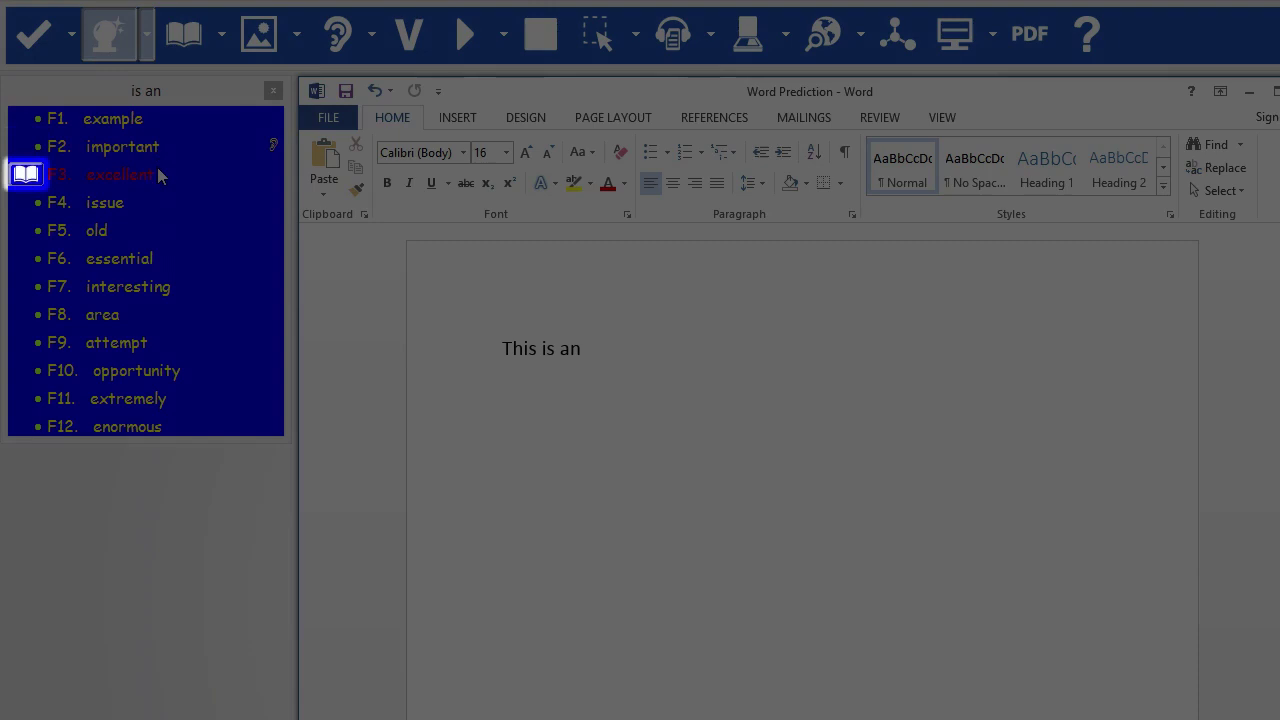
Step: Check the dictionary definition of 'example', then add 'example of' from the suggestions
{"action": "left_click", "coordinate": [27, 119]}
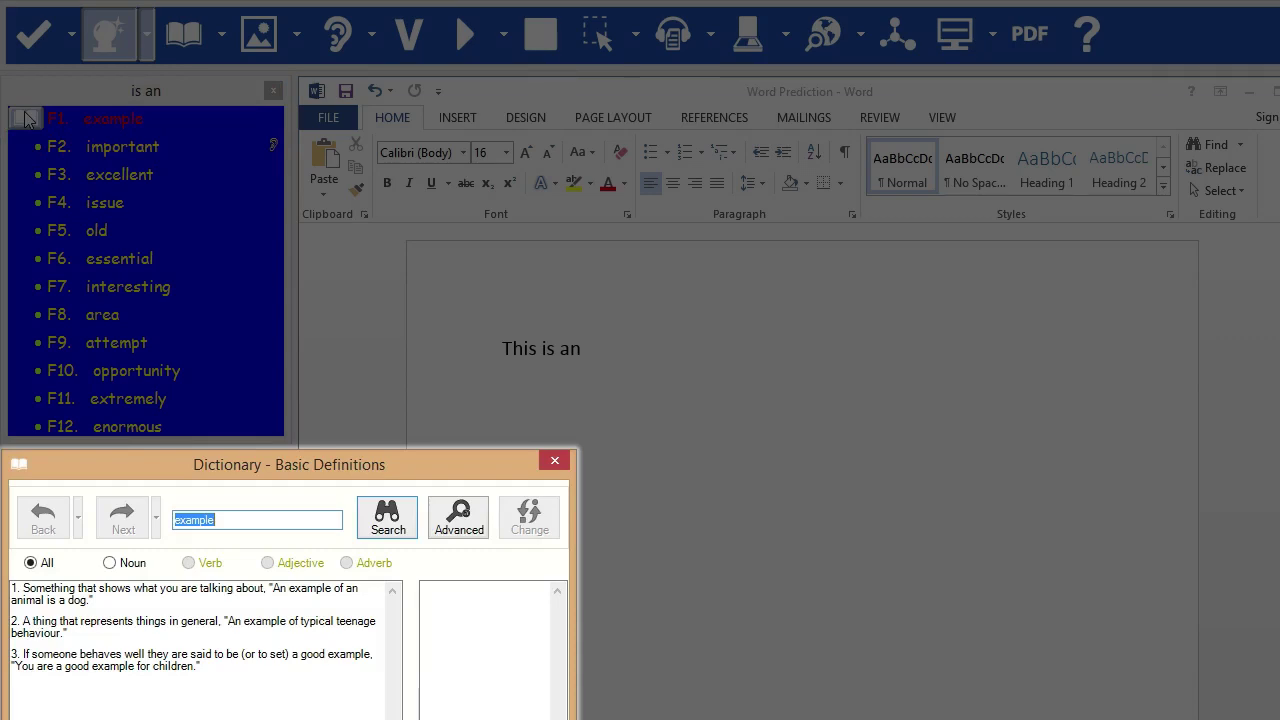
{"action": "left_click", "coordinate": [555, 460]}
{"action": "left_click", "coordinate": [140, 118]}
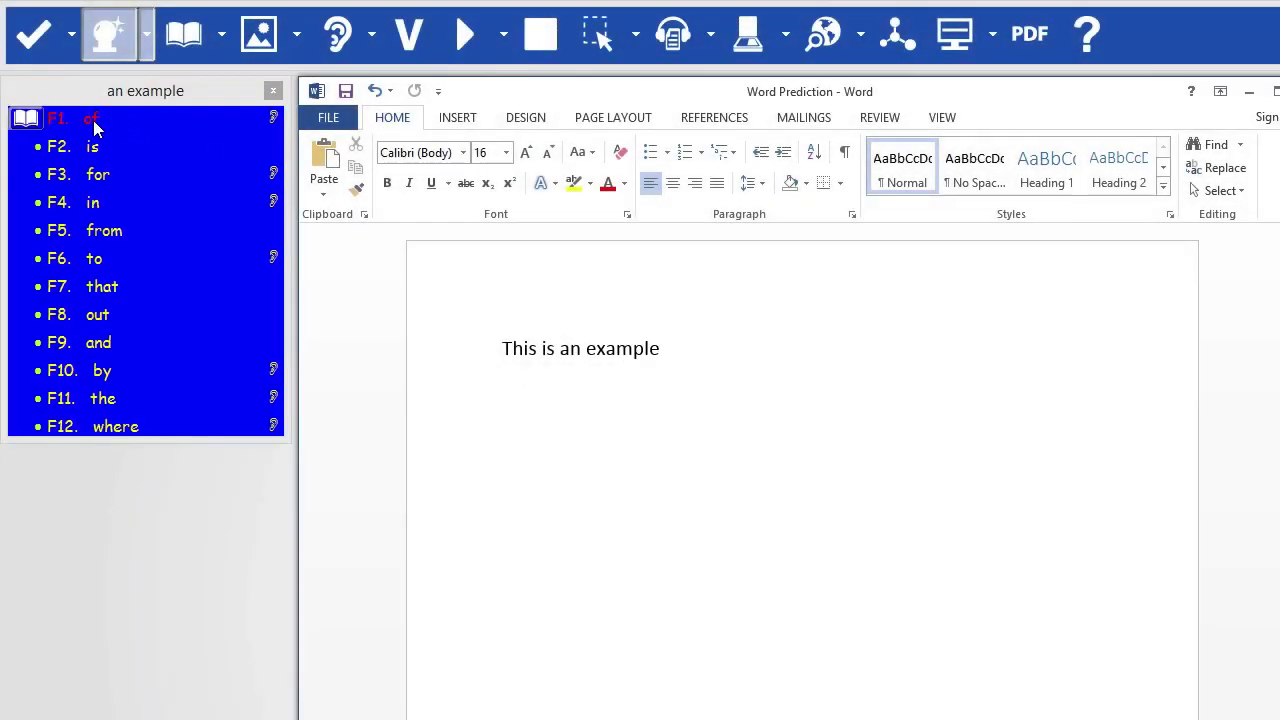
{"action": "left_click", "coordinate": [92, 120]}
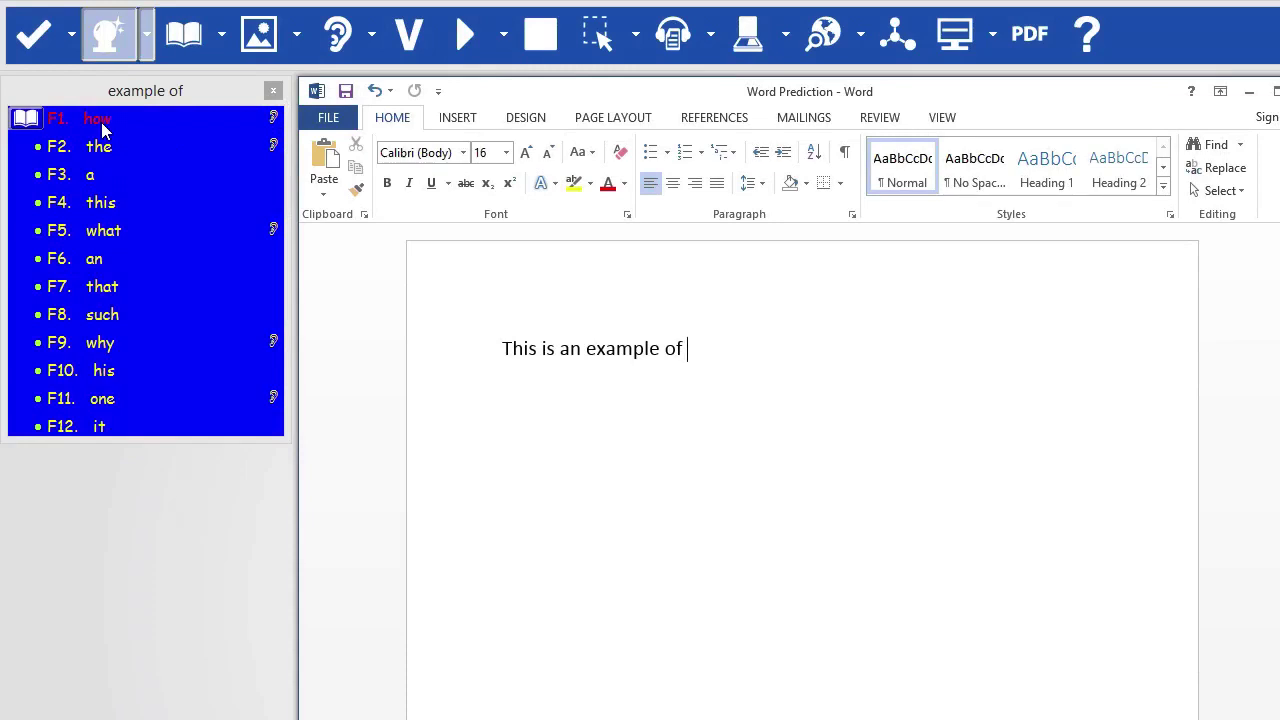
Step: Add the predicted word 'how' so the sentence ends 'example of how'
{"action": "left_click", "coordinate": [102, 124]}
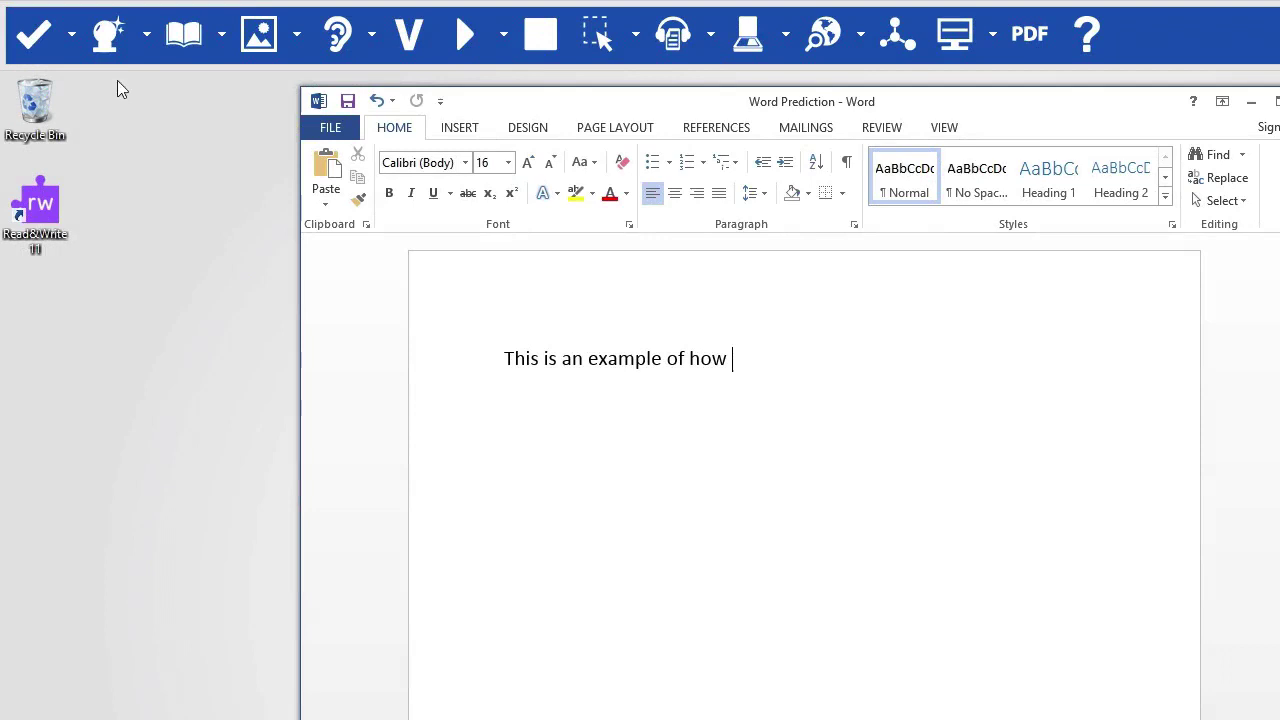
Step: Set the prediction window font size to 20 in Prediction Options, then view Speech settings
{"action": "left_click", "coordinate": [145, 35]}
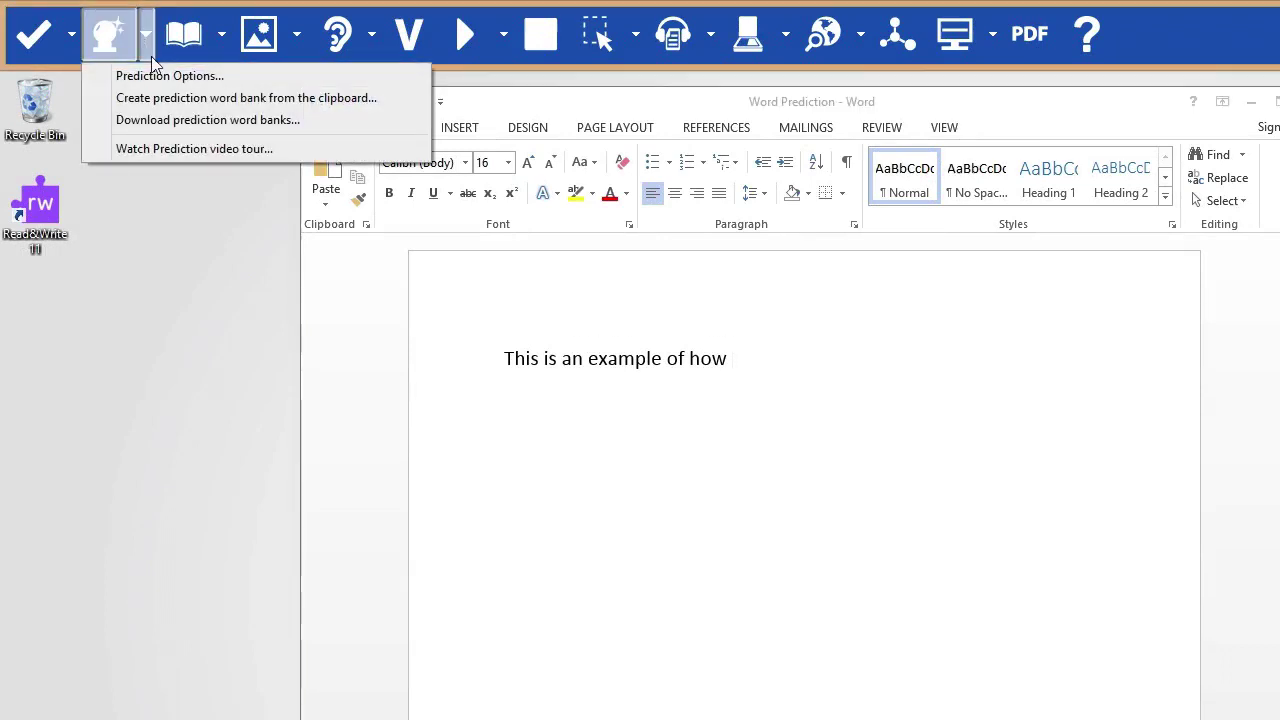
{"action": "left_click", "coordinate": [160, 77]}
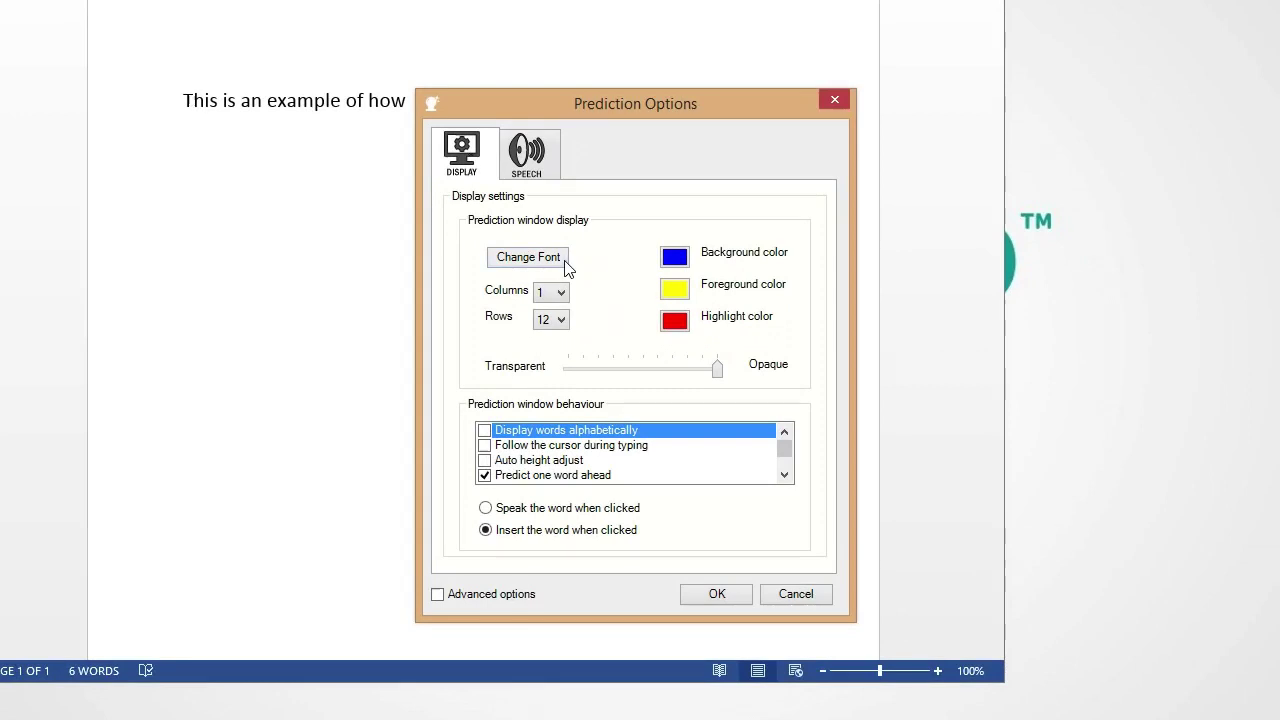
{"action": "left_click", "coordinate": [565, 264]}
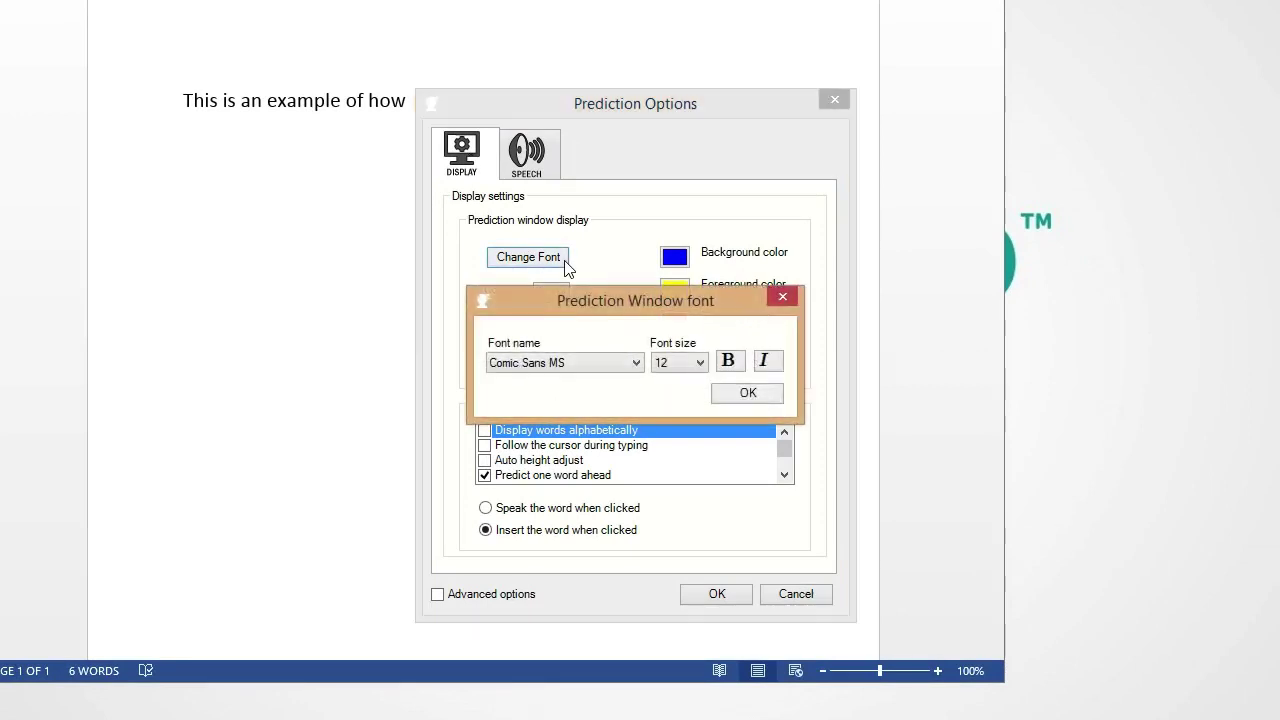
{"action": "left_click", "coordinate": [699, 363]}
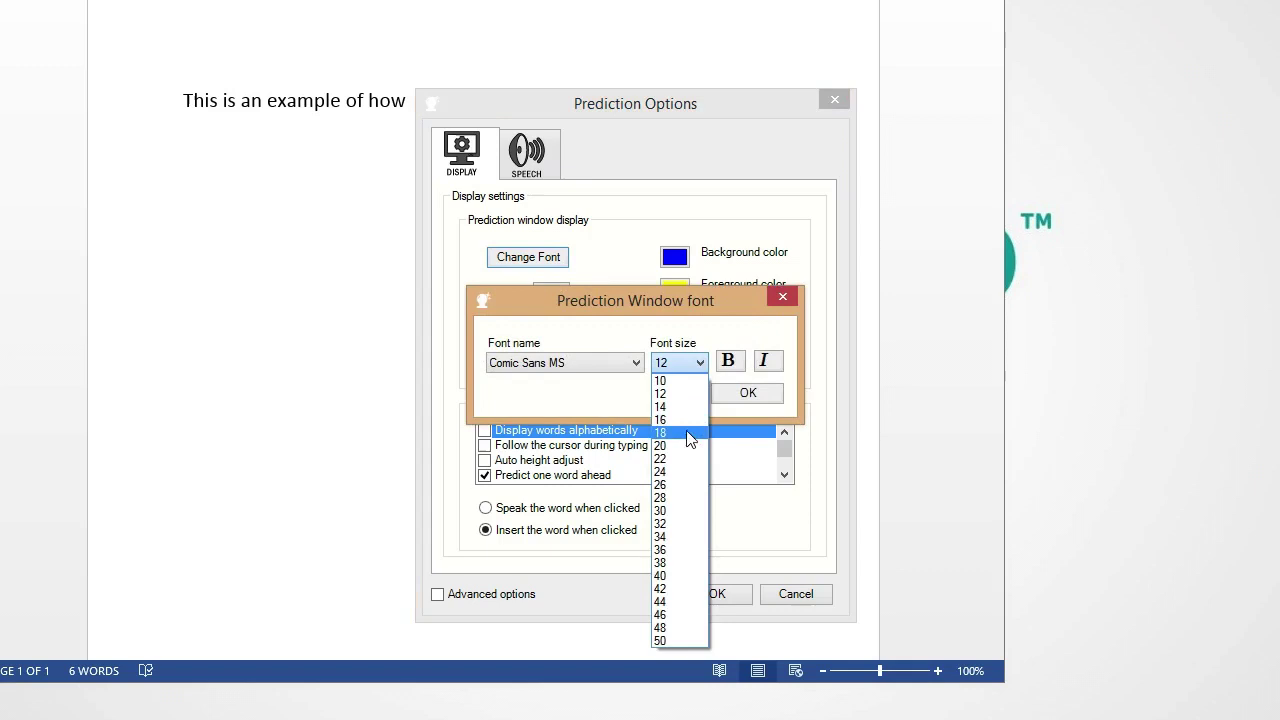
{"action": "left_click", "coordinate": [685, 447]}
{"action": "left_click", "coordinate": [743, 395]}
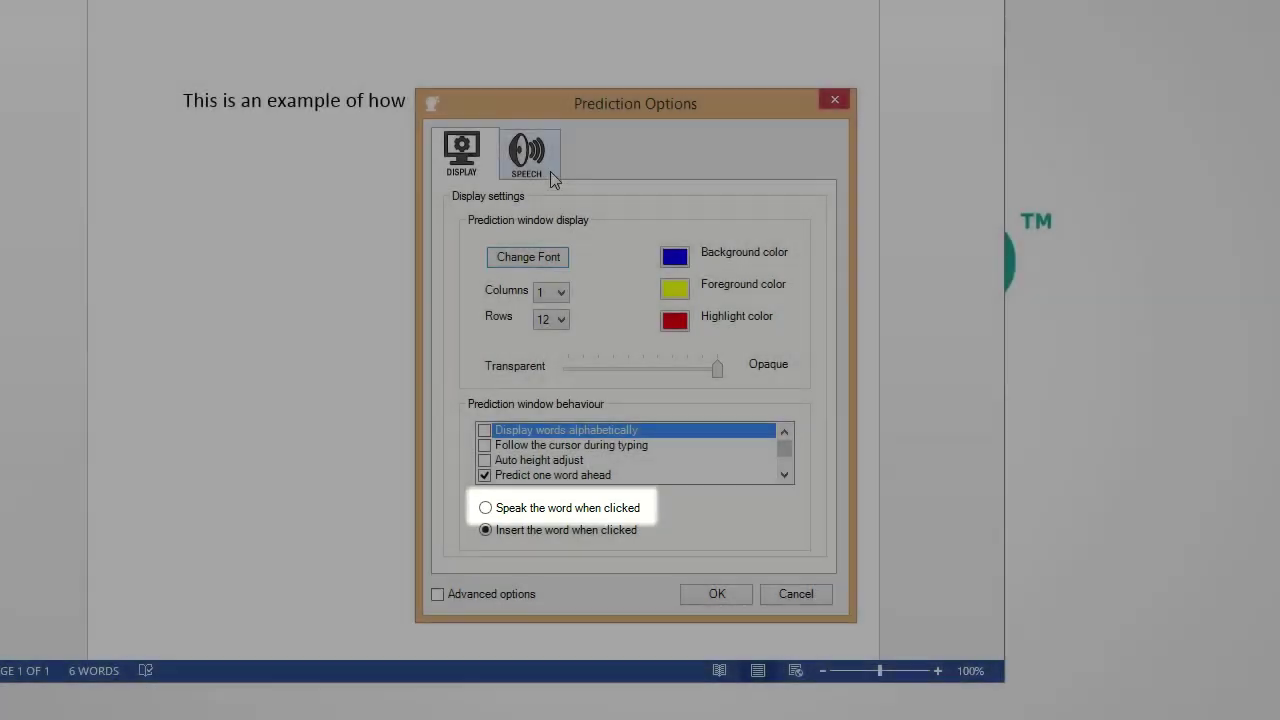
{"action": "left_click", "coordinate": [551, 176]}
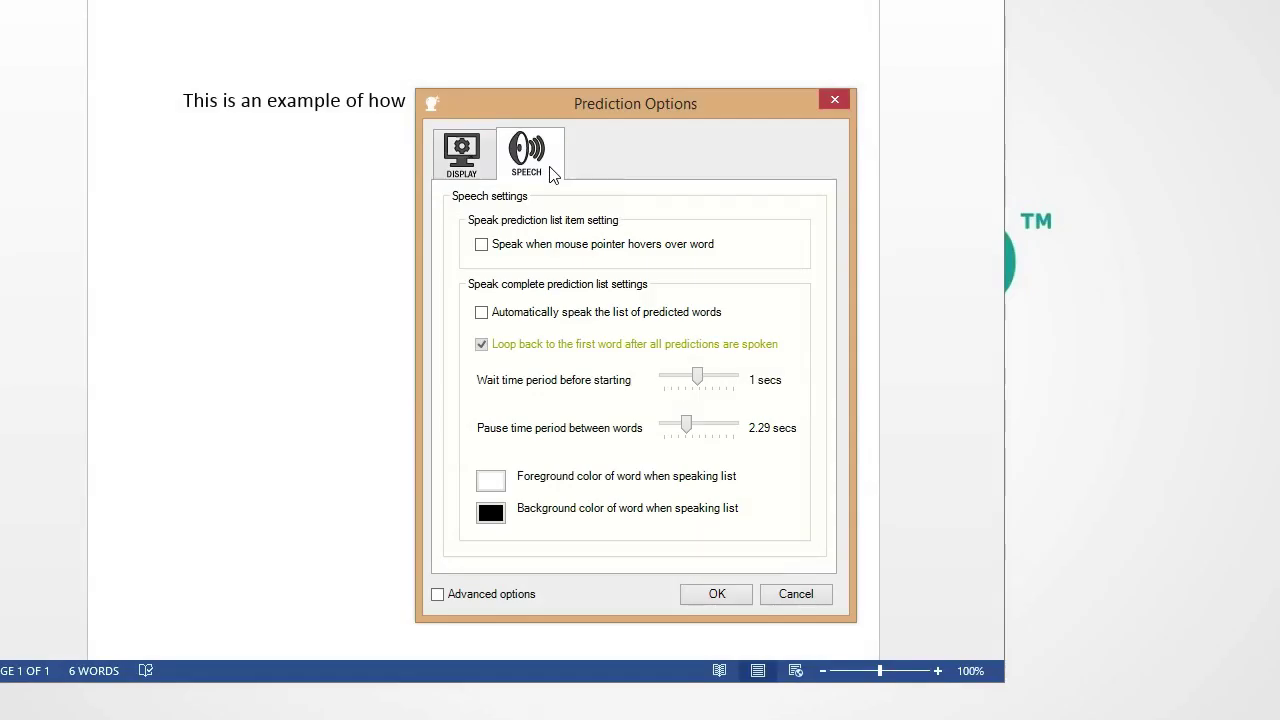
Step: Have predicted words spoken on mouse hover and enable Advanced options
{"action": "left_click", "coordinate": [483, 252]}
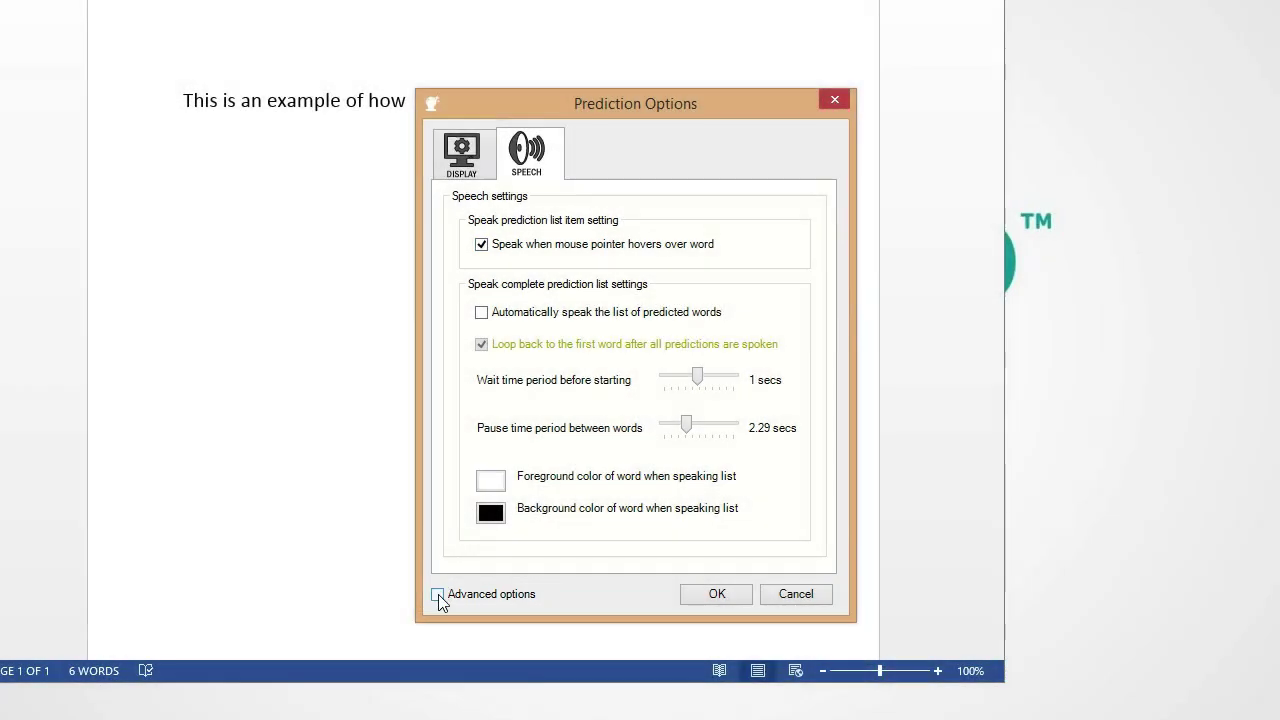
{"action": "left_click", "coordinate": [438, 595]}
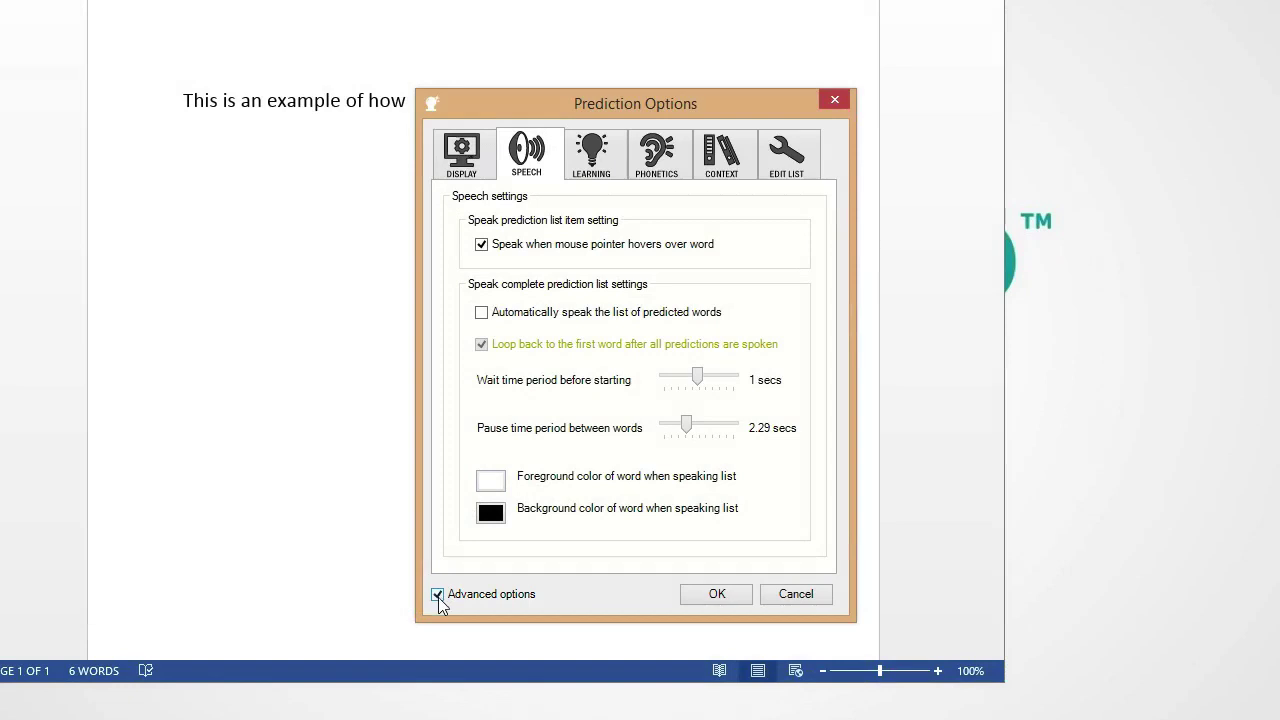
Step: Look over the Learning settings, then the Context sensitivity and word bank settings
{"action": "left_click", "coordinate": [615, 168]}
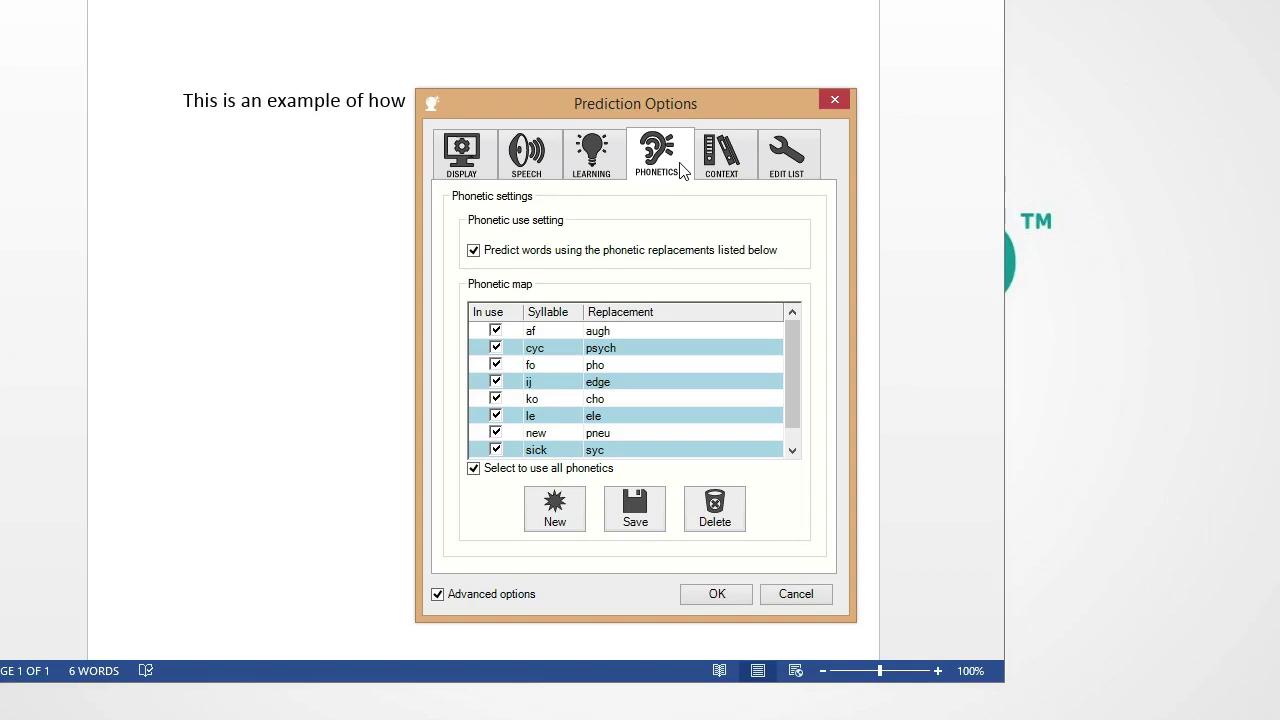
{"action": "left_click", "coordinate": [744, 150]}
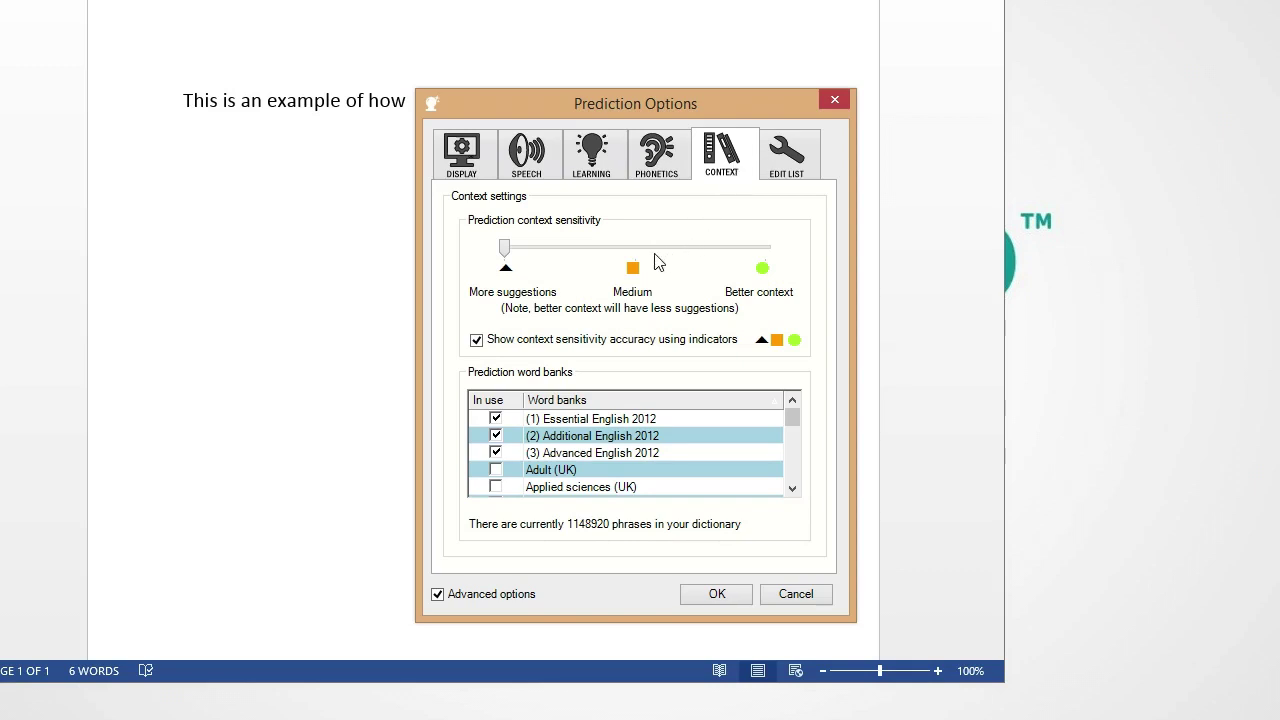
Step: Set context sensitivity to Medium, enable the Arts (UK) word bank and disable Books (UK)
{"action": "left_click", "coordinate": [622, 260]}
{"action": "left_click_drag", "start_coordinate": [795, 420], "coordinate": [797, 440]}
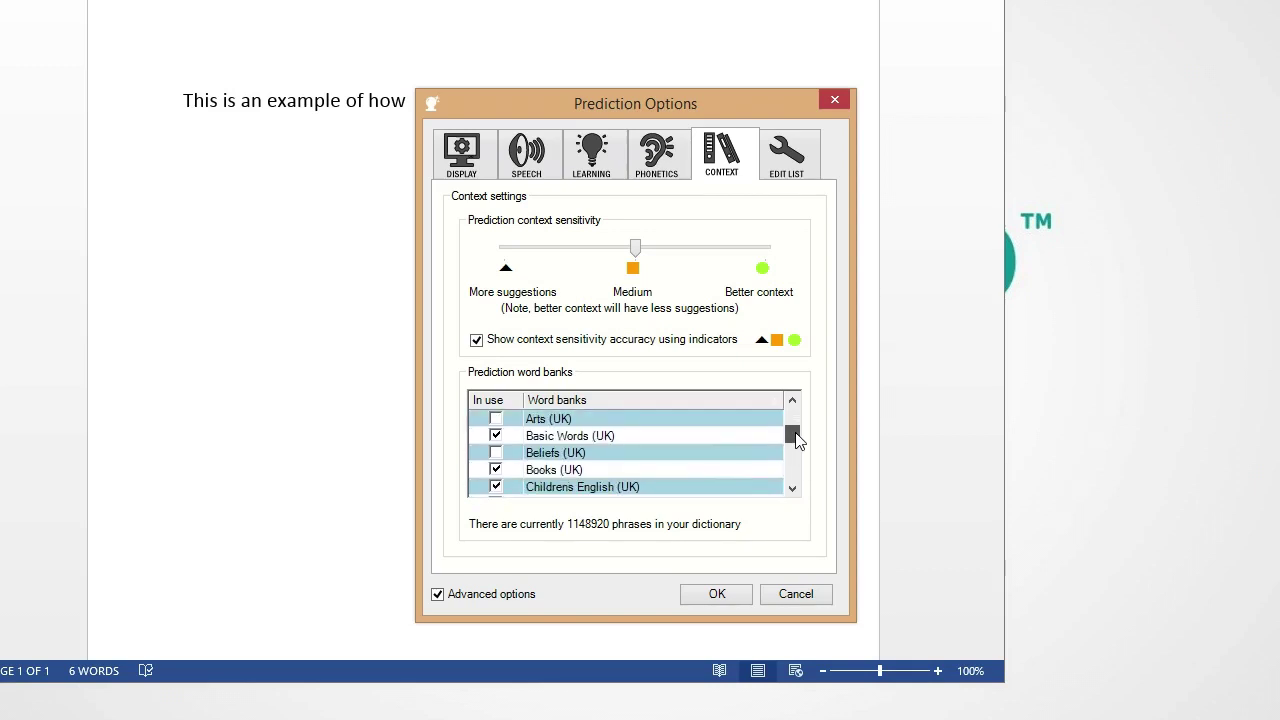
{"action": "left_click", "coordinate": [495, 419]}
{"action": "left_click", "coordinate": [495, 469]}
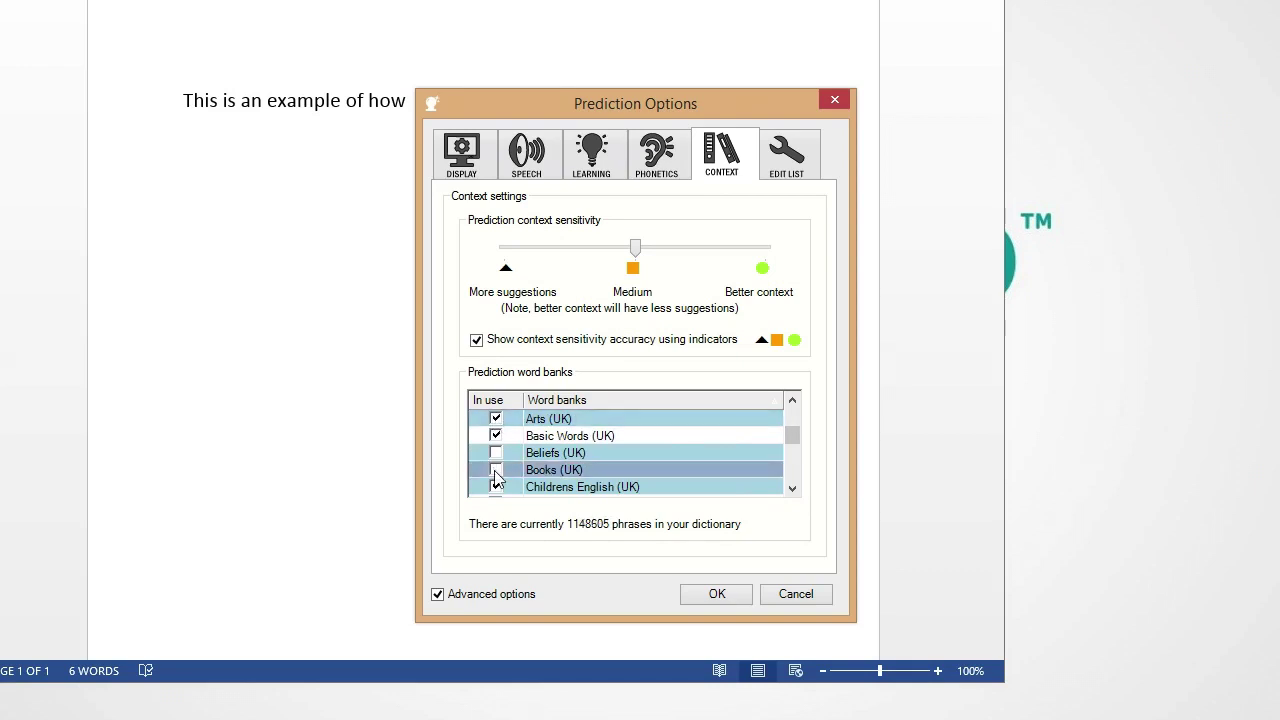
{"action": "left_click", "coordinate": [807, 152]}
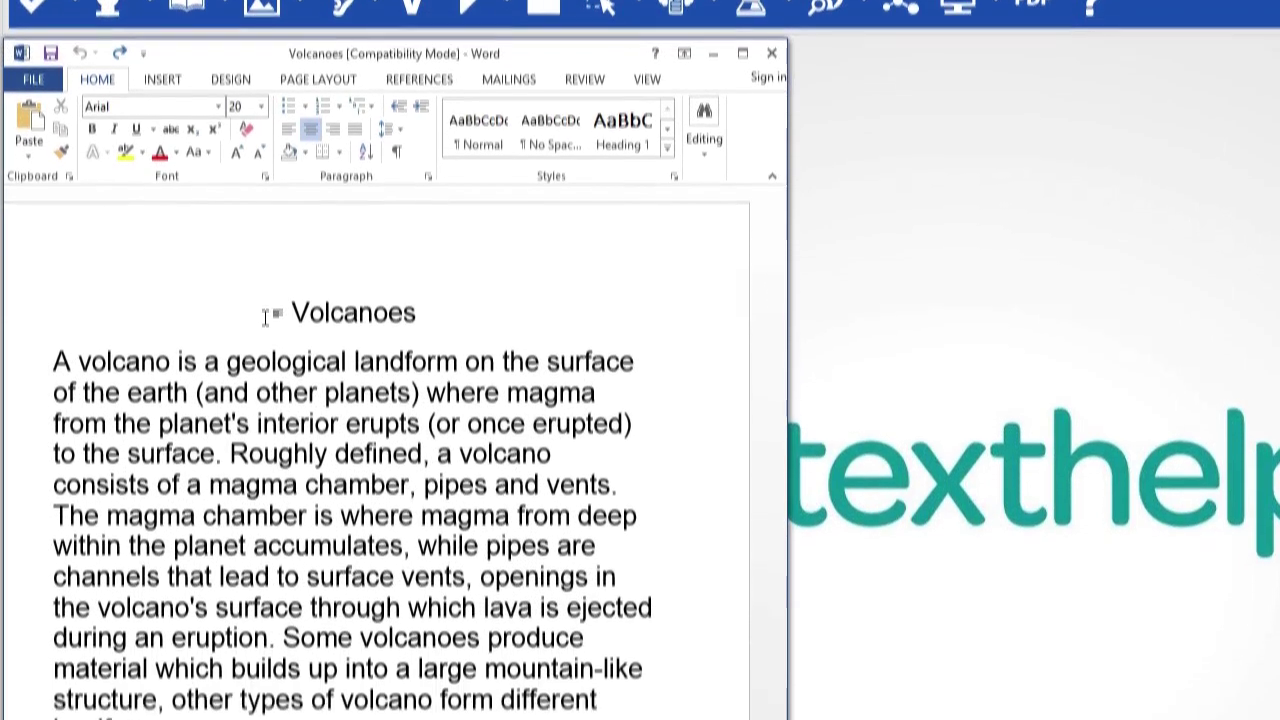
Step: Copy the whole Volcanoes article in Word to the clipboard for a new word bank
{"action": "left_click_drag", "start_coordinate": [265, 316], "coordinate": [336, 490]}
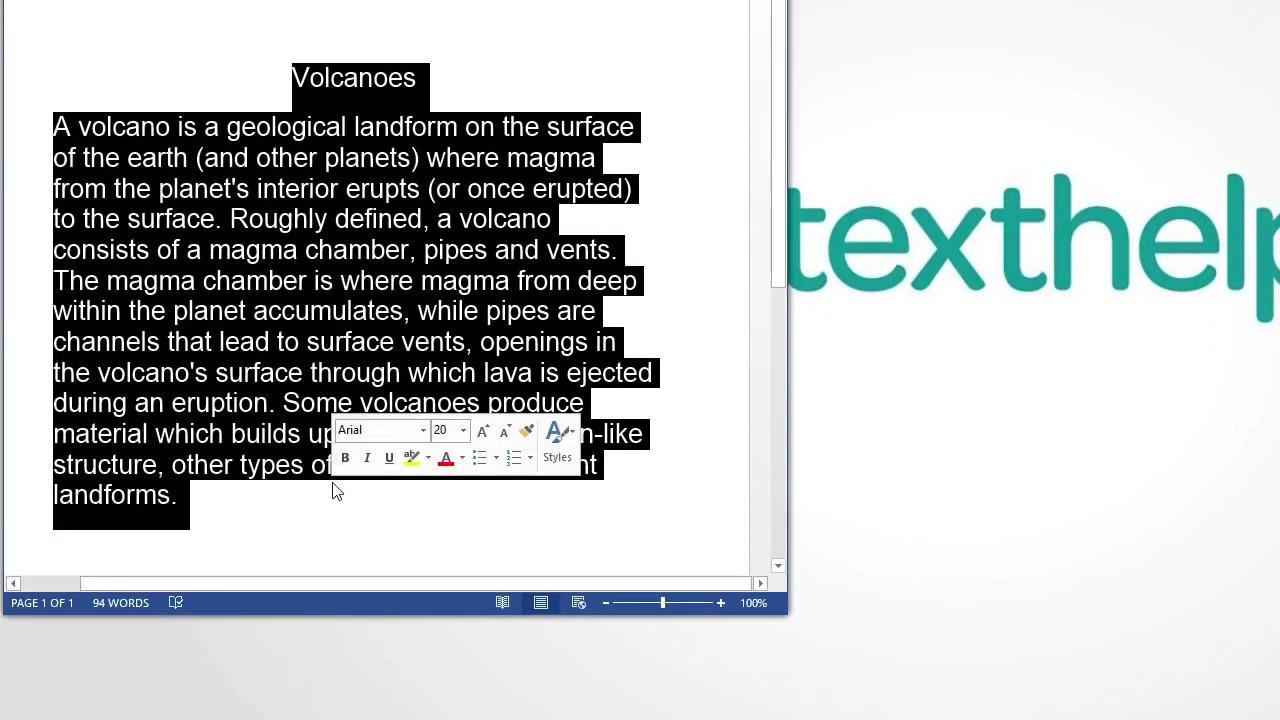
{"action": "right_click", "coordinate": [318, 386]}
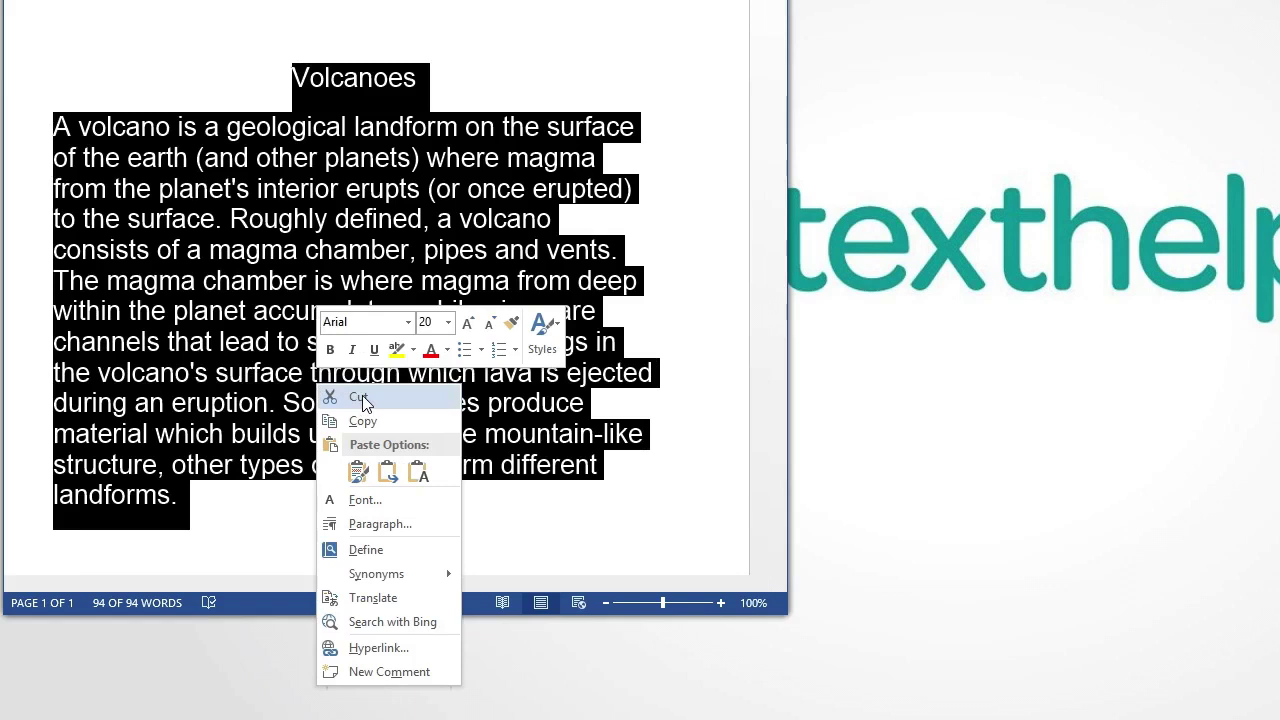
{"action": "left_click", "coordinate": [370, 423]}
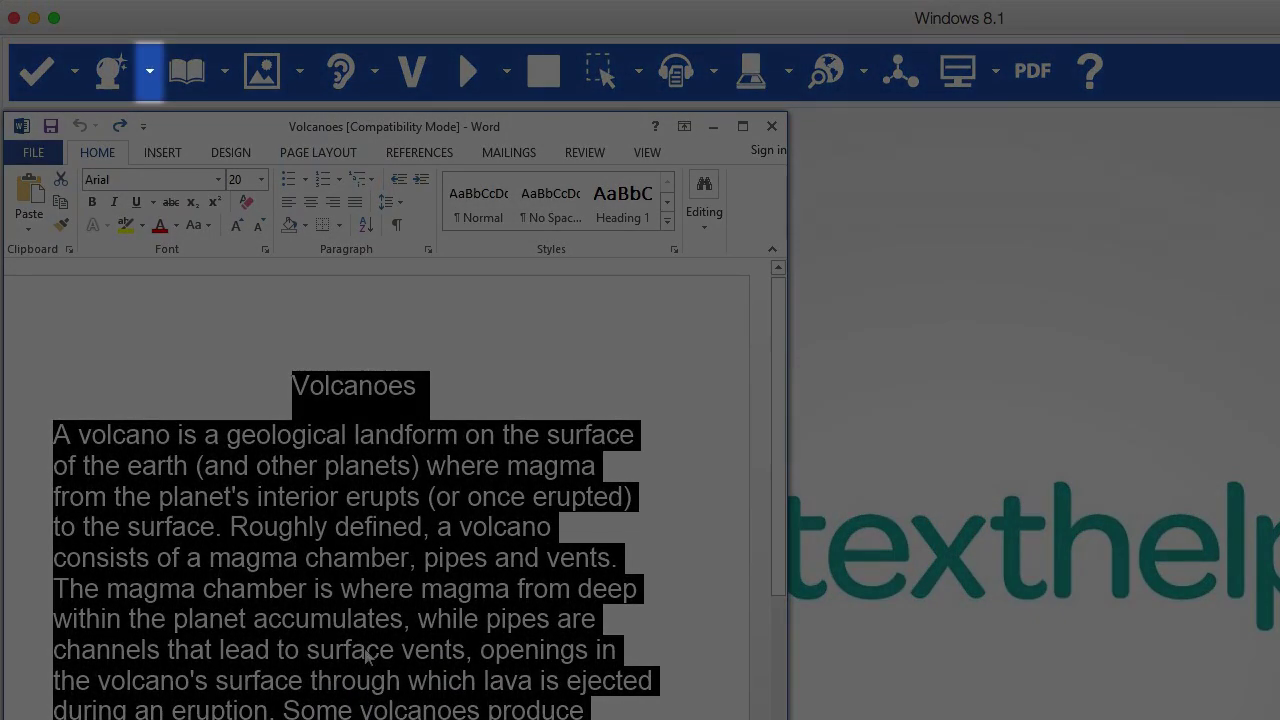
{"action": "left_click", "coordinate": [150, 72]}
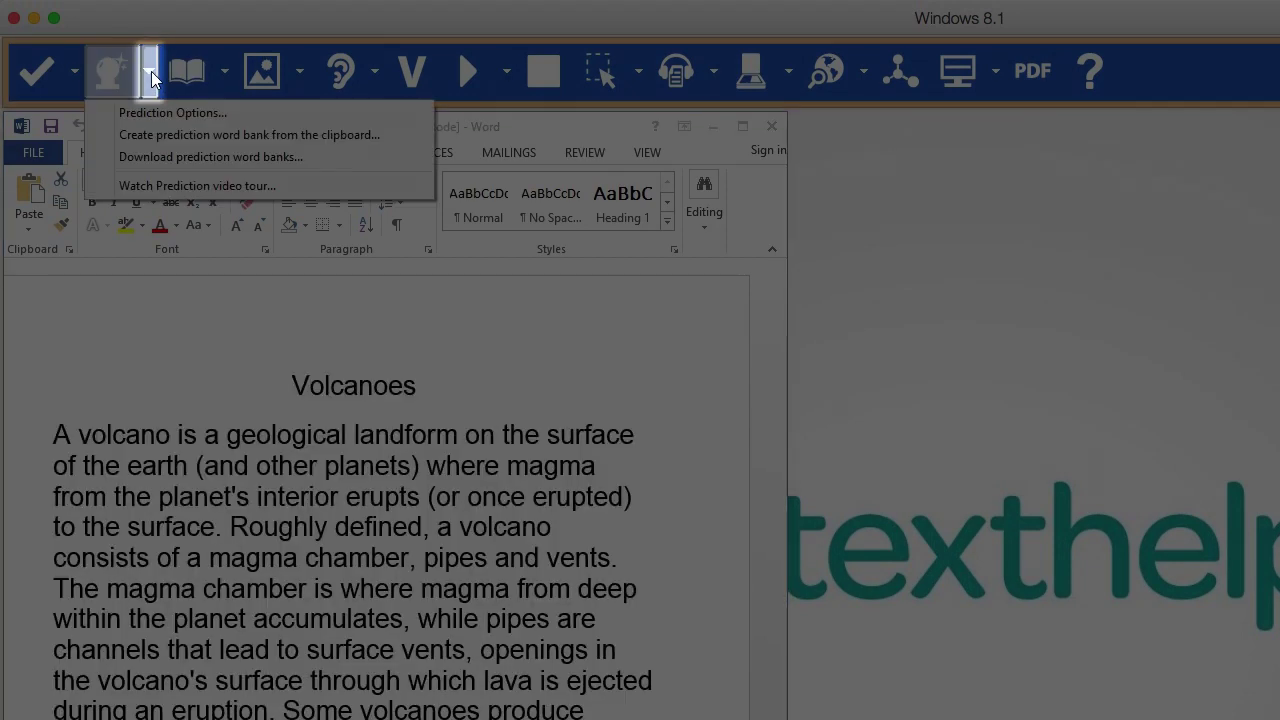
Step: Create a clipboard word bank named 'Volcanoes' described as 'Facts on volcanoes'
{"action": "left_click", "coordinate": [247, 137]}
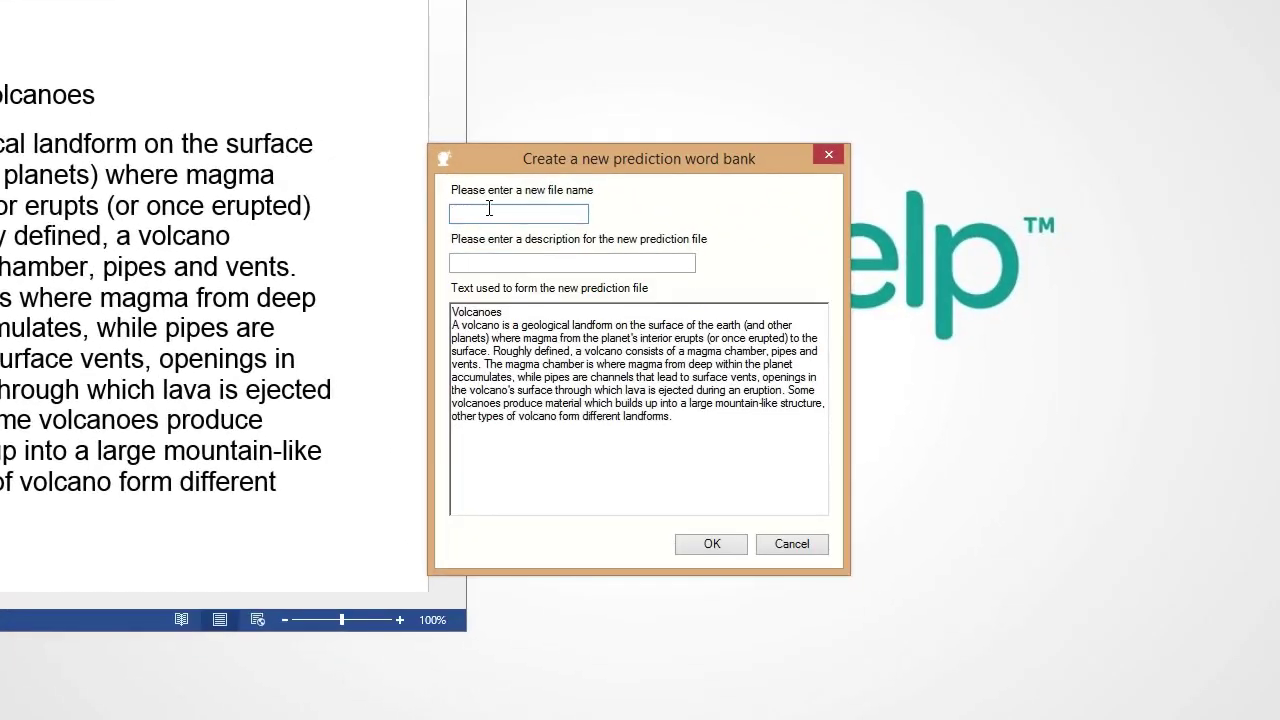
{"action": "type", "text": "Volc"}
{"action": "type", "text": "anoes"}
{"action": "left_click", "coordinate": [467, 261]}
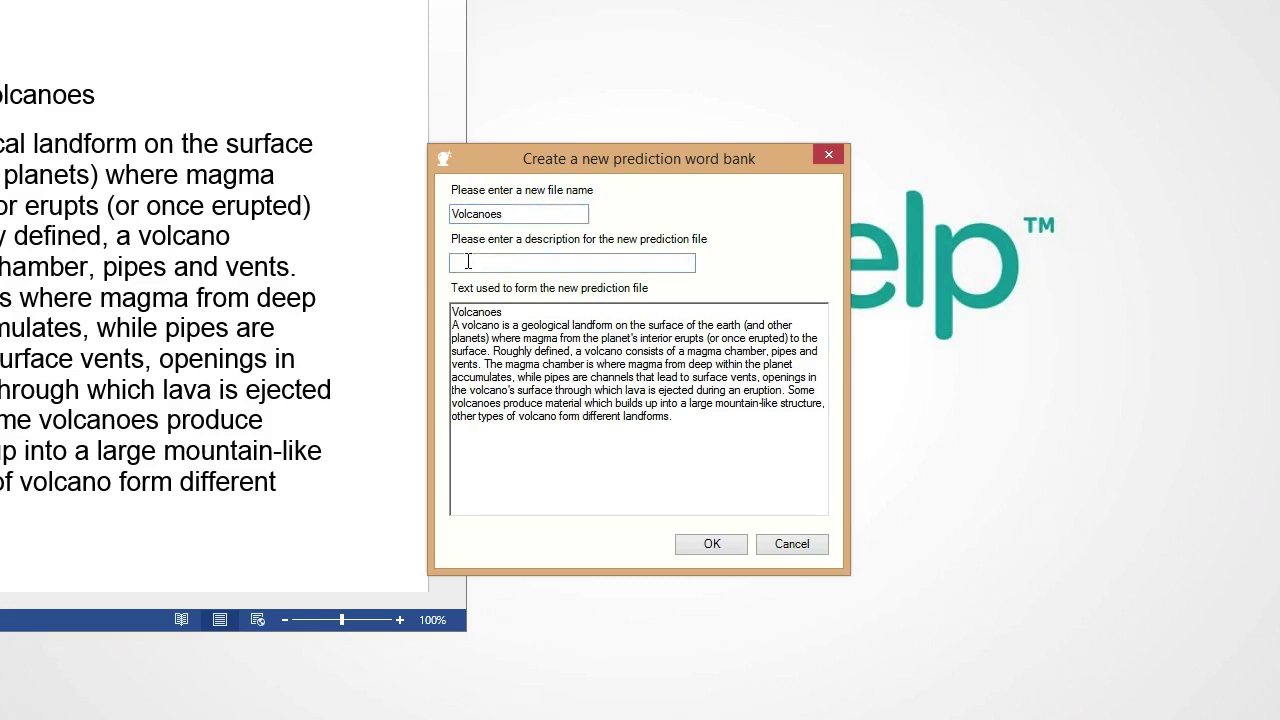
{"action": "type", "text": "Facts on volca"}
{"action": "type", "text": "noes"}
{"action": "left_click", "coordinate": [729, 549]}
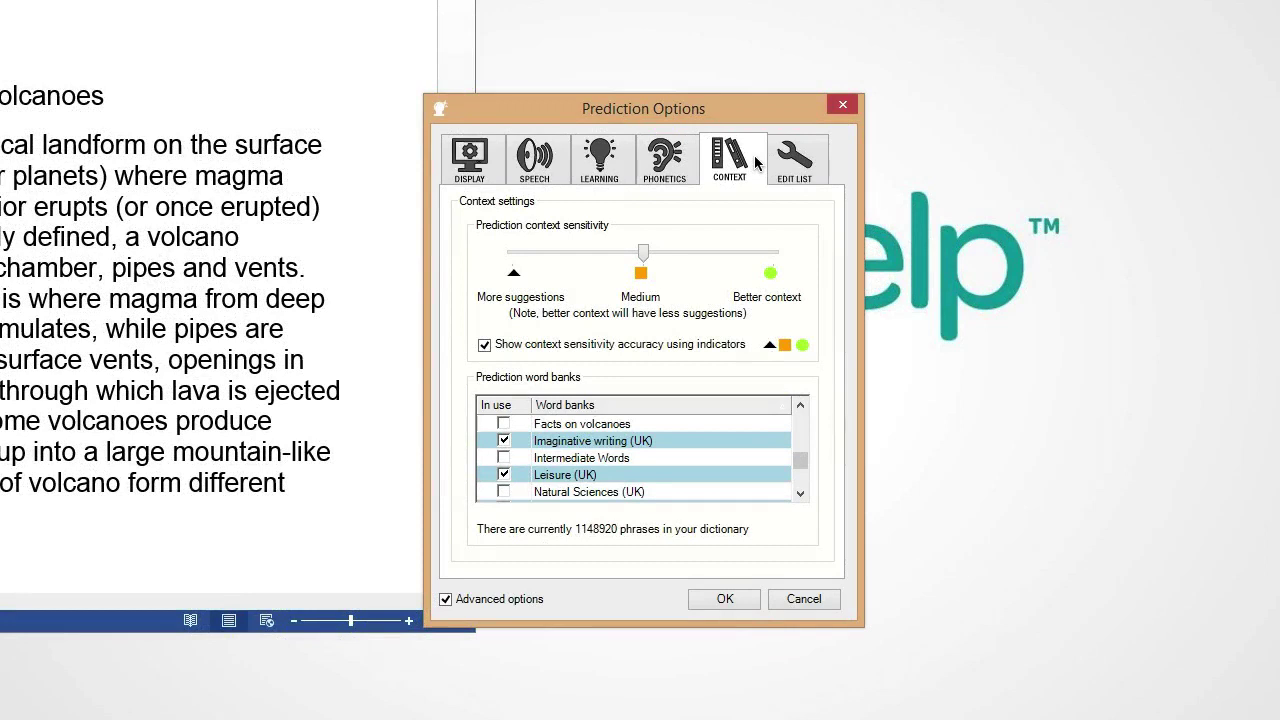
Step: Enable the Facts on volcanoes word bank, then preview its phrases and search for 'volcano'
{"action": "left_click", "coordinate": [503, 424]}
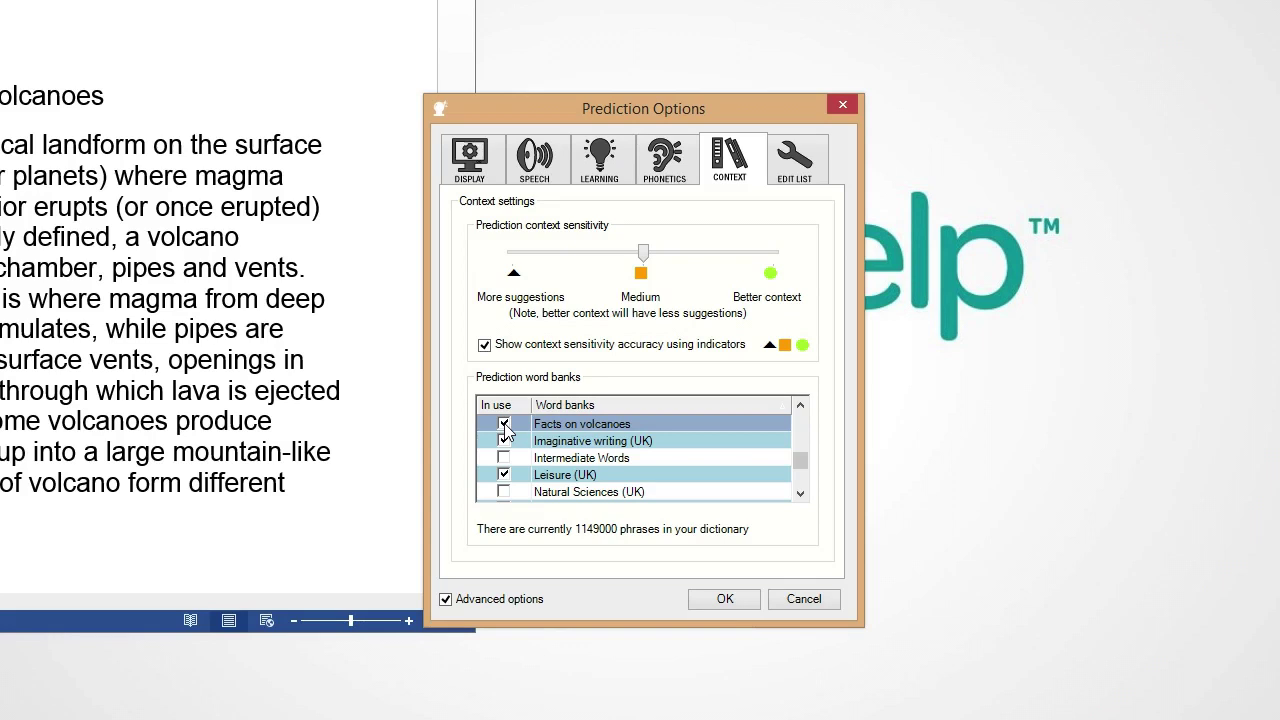
{"action": "right_click", "coordinate": [636, 430]}
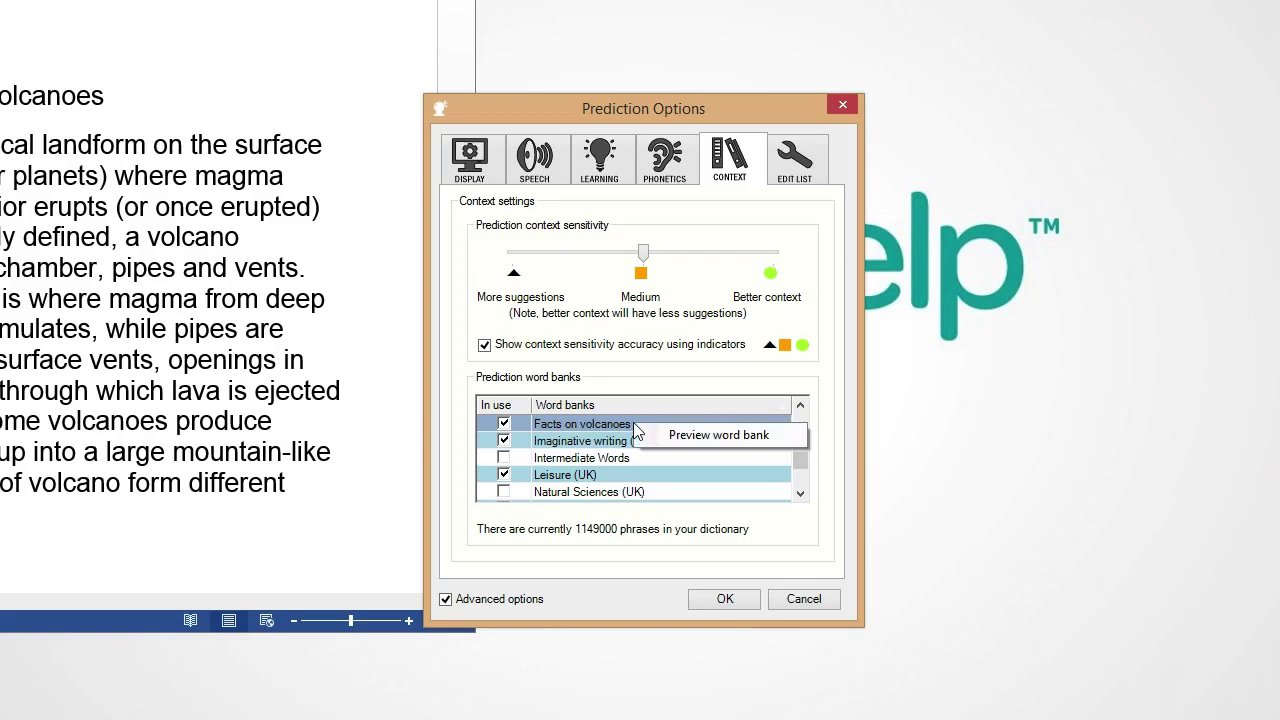
{"action": "left_click", "coordinate": [783, 436]}
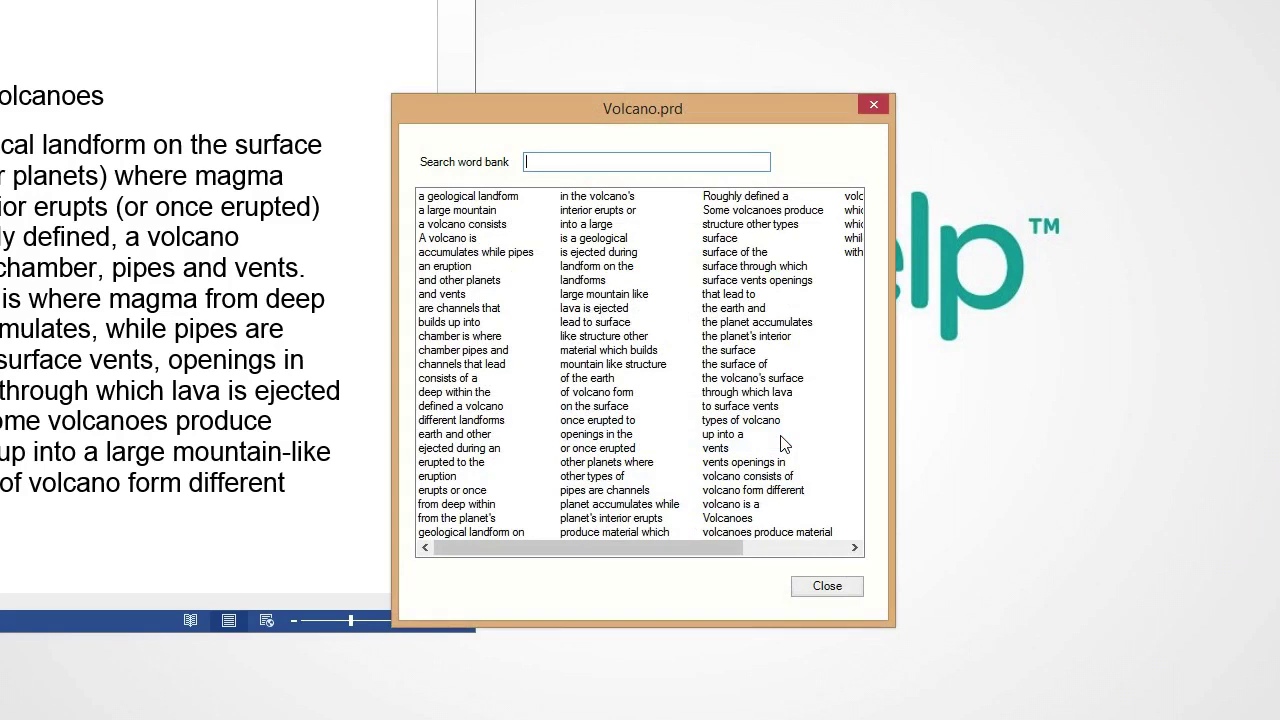
{"action": "type", "text": "volcan"}
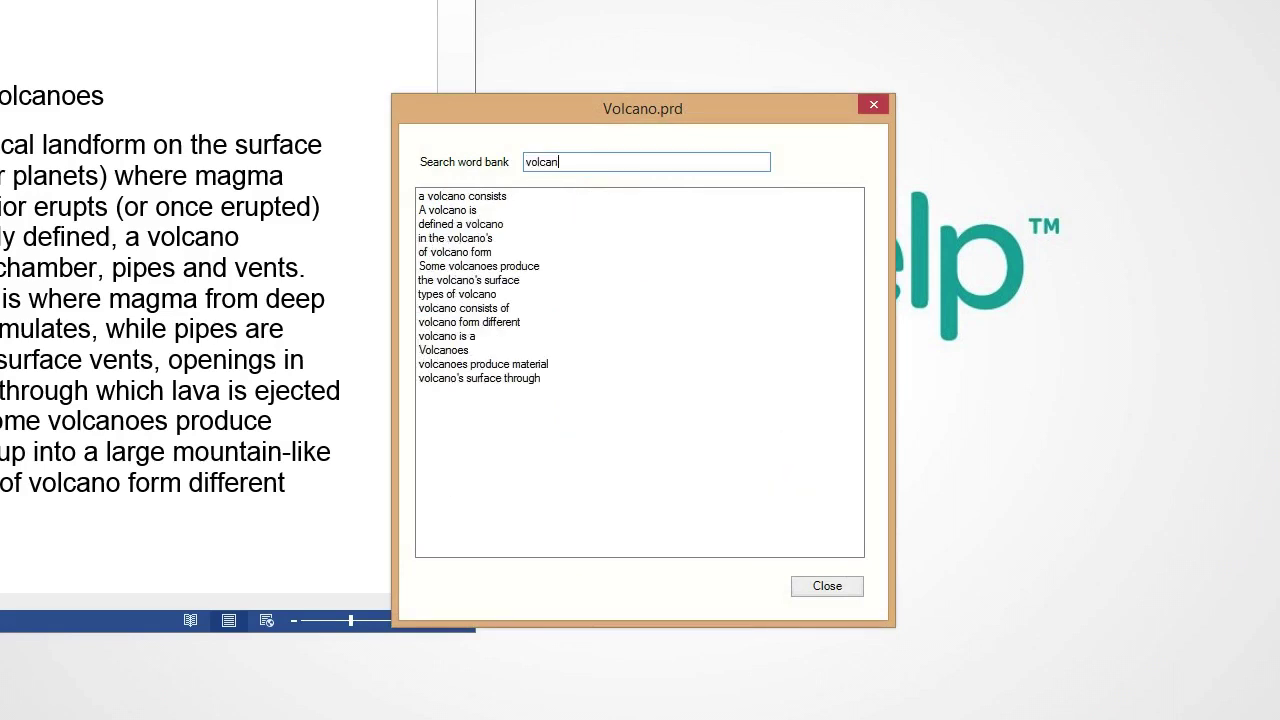
{"action": "type", "text": "o"}
{"action": "left_click", "coordinate": [829, 586]}
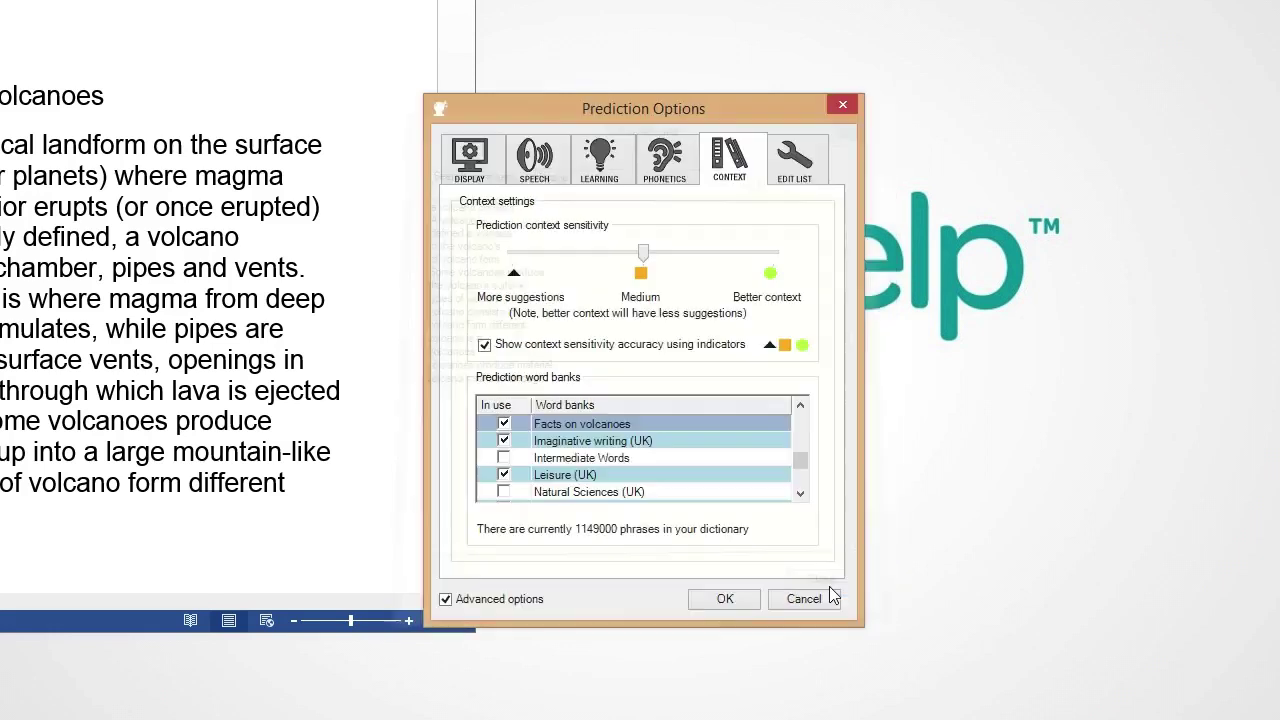
Step: Close Prediction Options and choose Download prediction word banks from the Prediction menu
{"action": "left_click", "coordinate": [842, 104]}
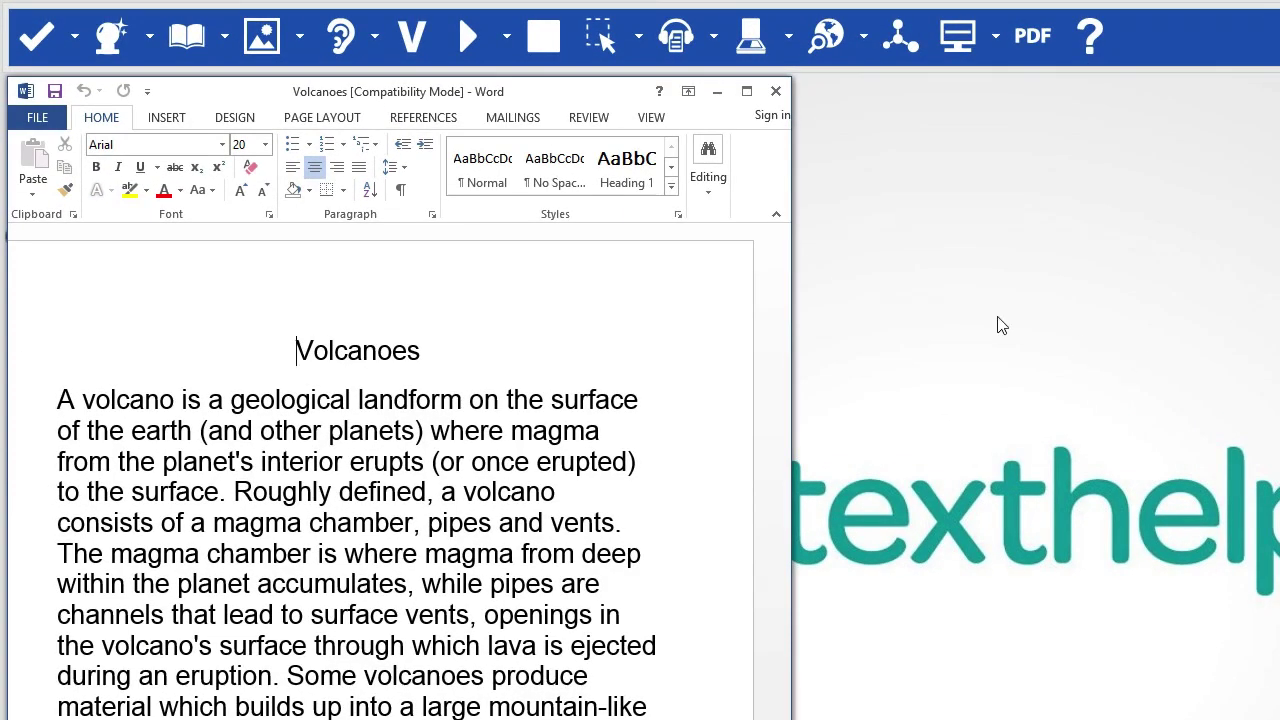
{"action": "left_click", "coordinate": [150, 42]}
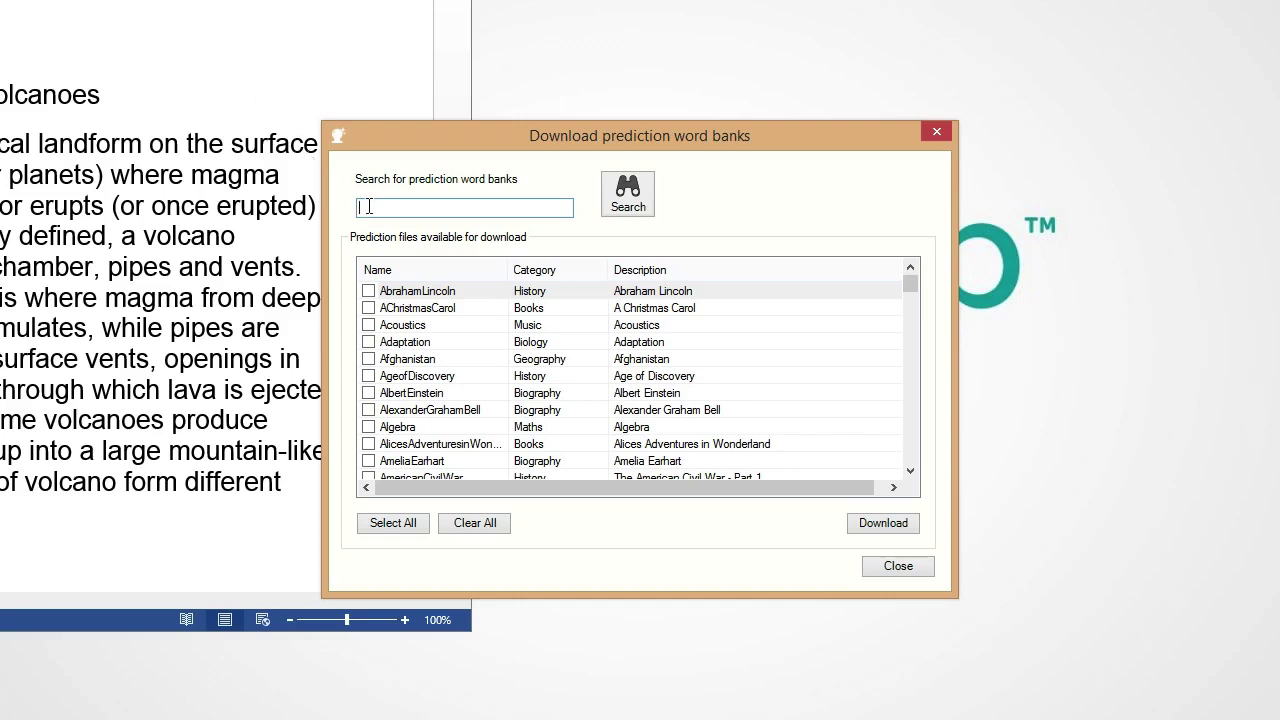
Step: Search the download list for 'geography' and download the Antarctica word bank
{"action": "type", "text": "geo"}
{"action": "type", "text": "graphy"}
{"action": "left_click", "coordinate": [627, 197]}
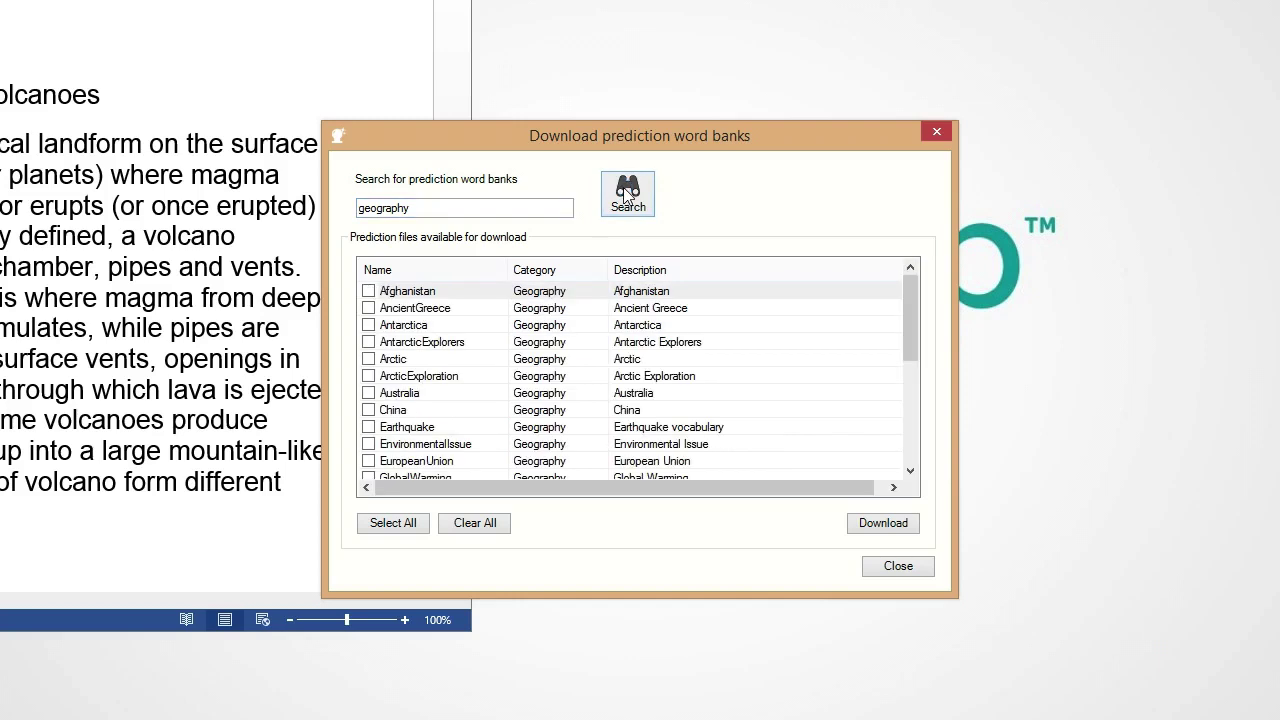
{"action": "left_click", "coordinate": [368, 325]}
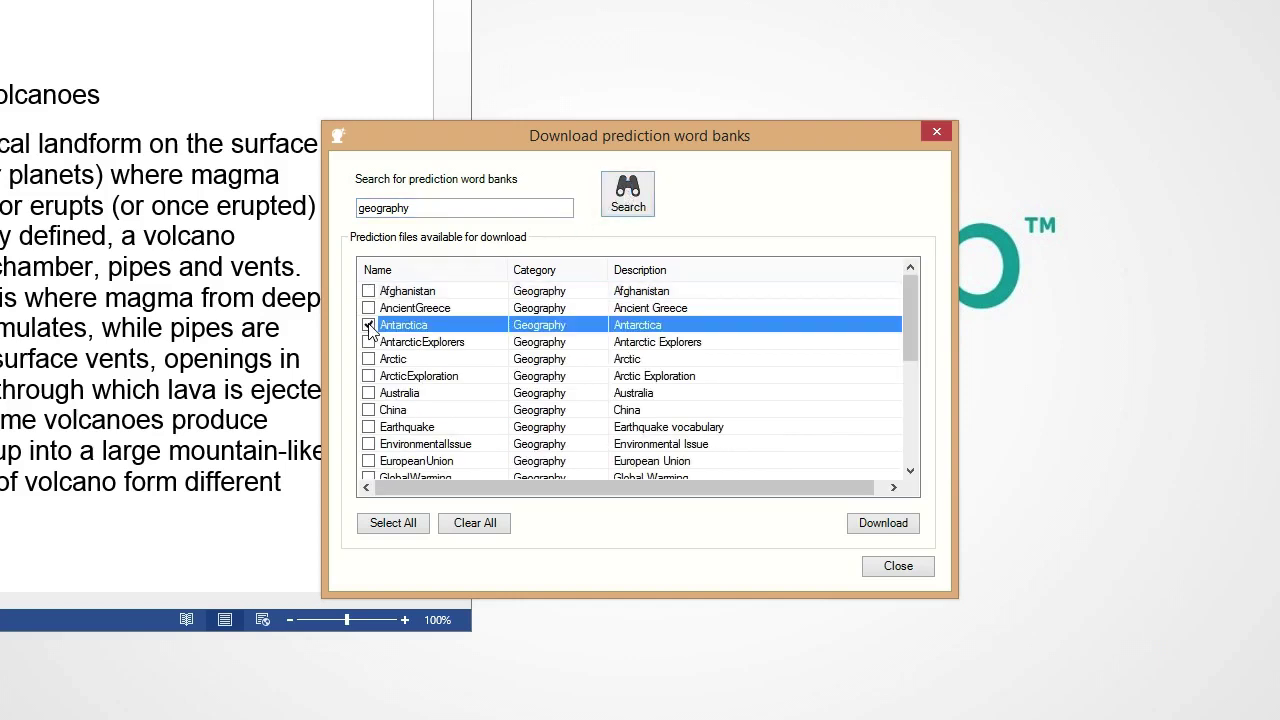
{"action": "left_click", "coordinate": [911, 531]}
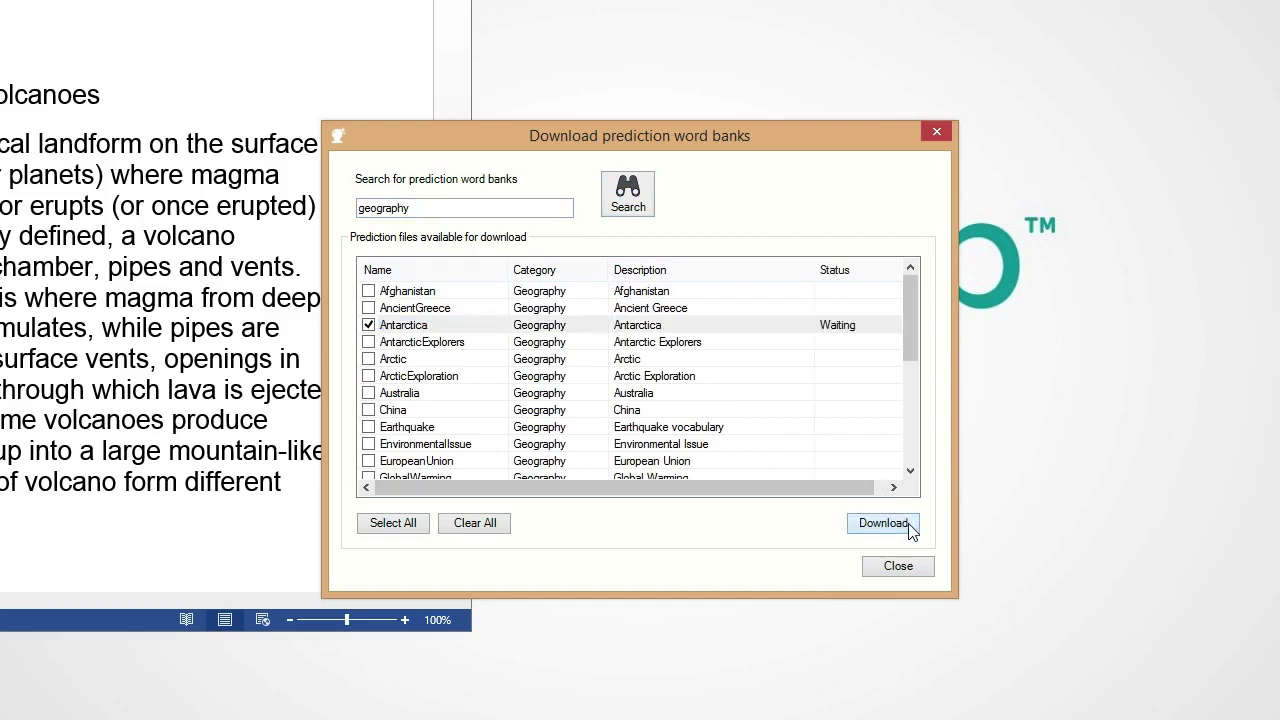